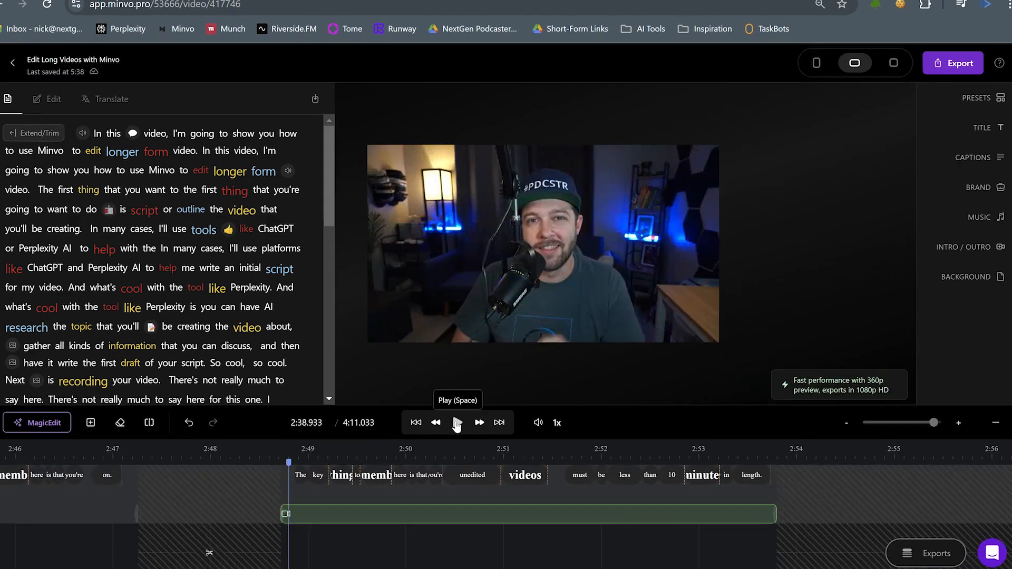
Cut the repeated takes from the transcript, starting with the first "In this video, I'm going to show you how to use Minvo" sentence
left_click(456, 419)
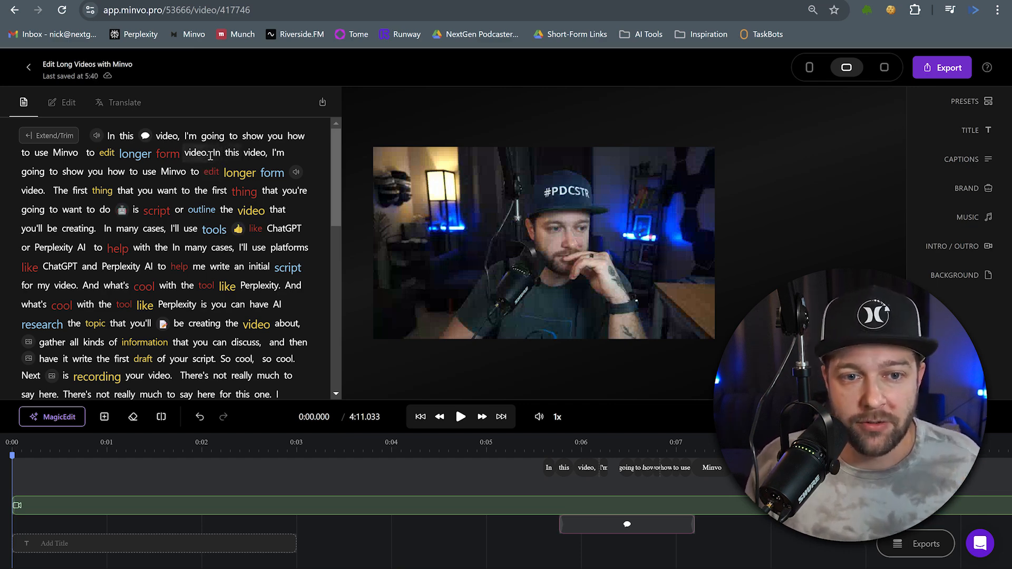
left_click_drag(203, 154, 125, 140)
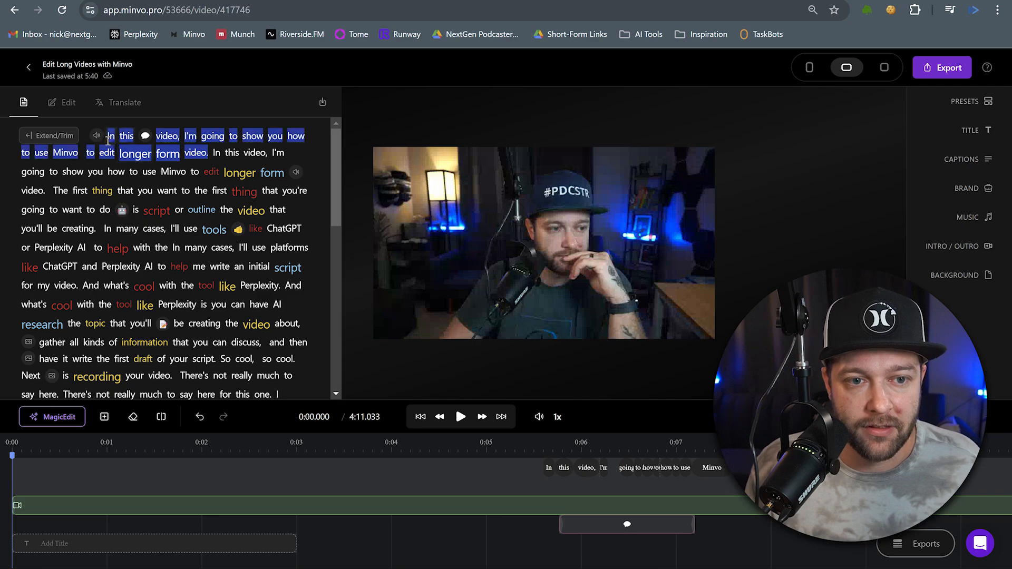
left_click(273, 108)
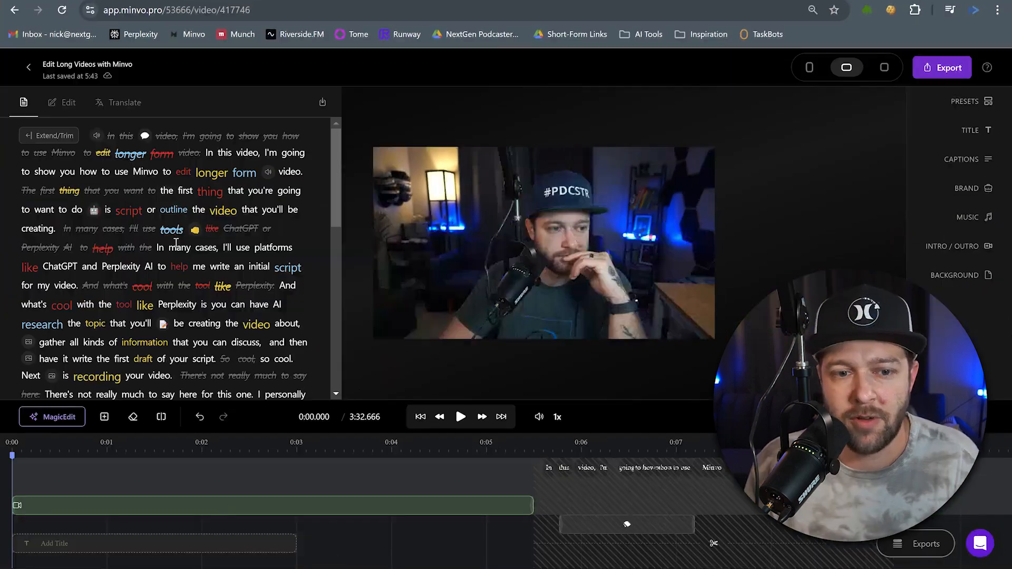
scroll(179, 247, "down", 5)
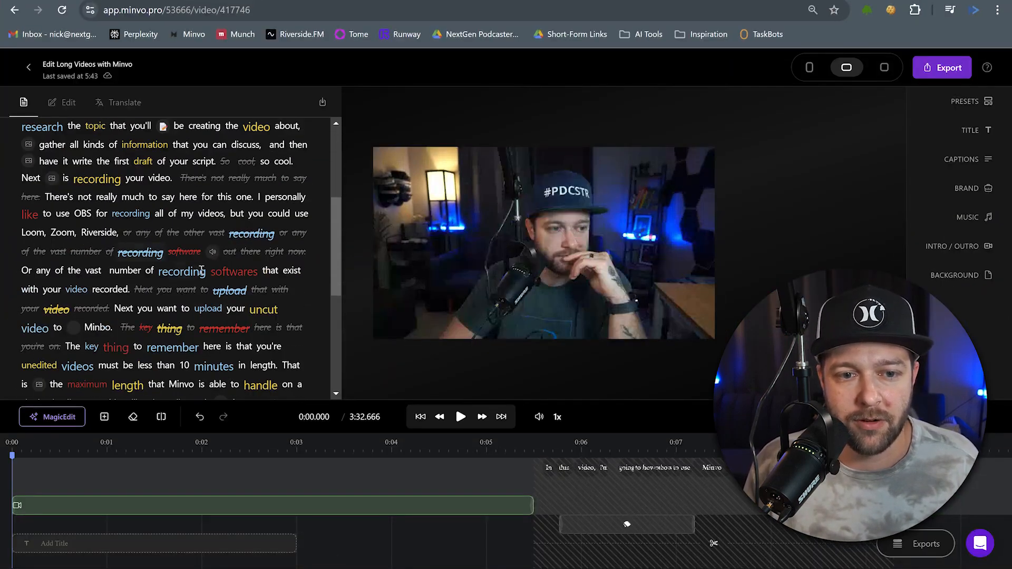
scroll(195, 320, "down", 2)
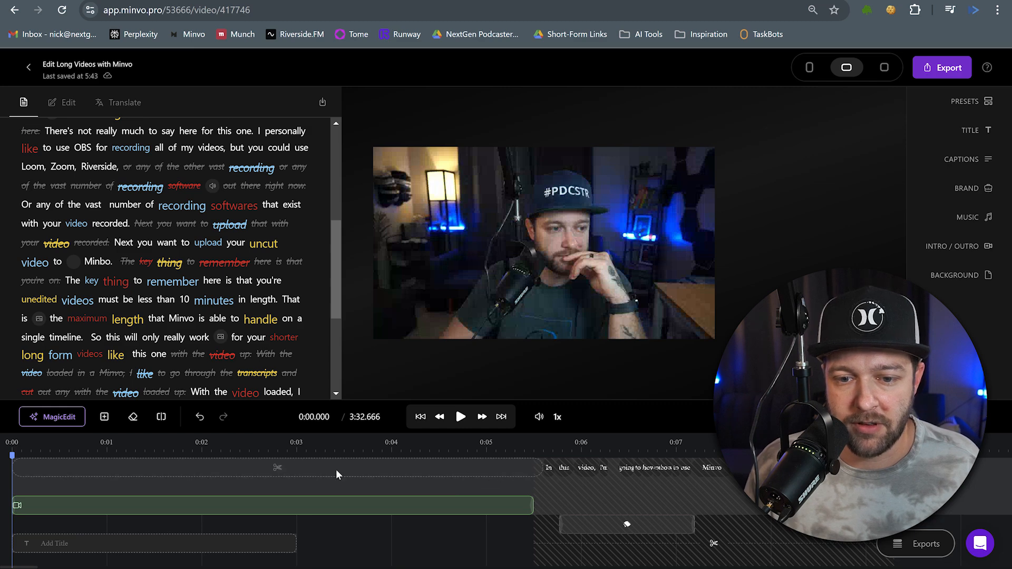
Delete the silent gap at the start of the timeline and the one before the second "In this video" captions
left_click(278, 470)
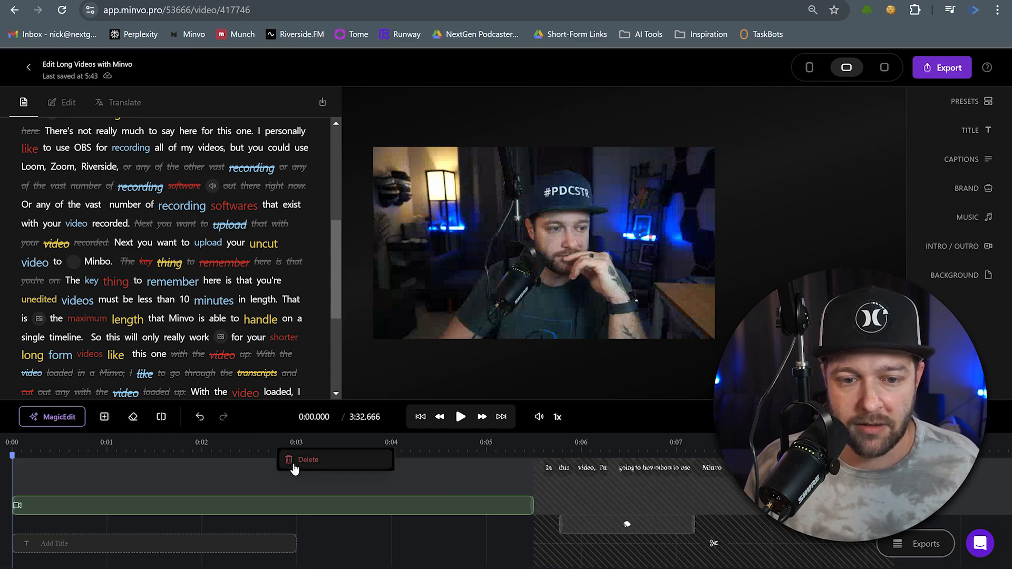
left_click(288, 461)
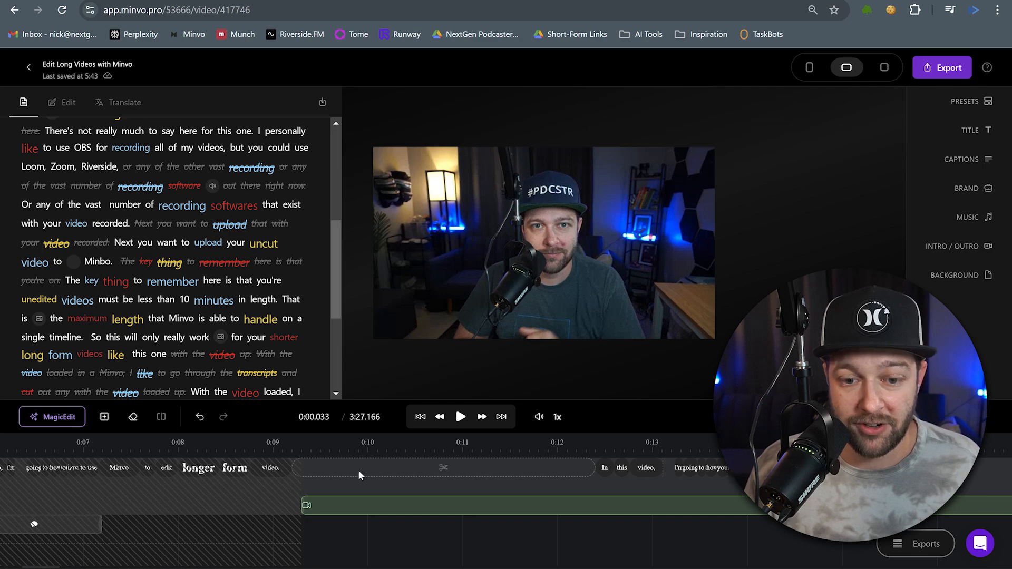
scroll(357, 470, "left", 6)
scroll(356, 468, "right", 7)
scroll(356, 467, "left", 3)
scroll(356, 468, "right", 3)
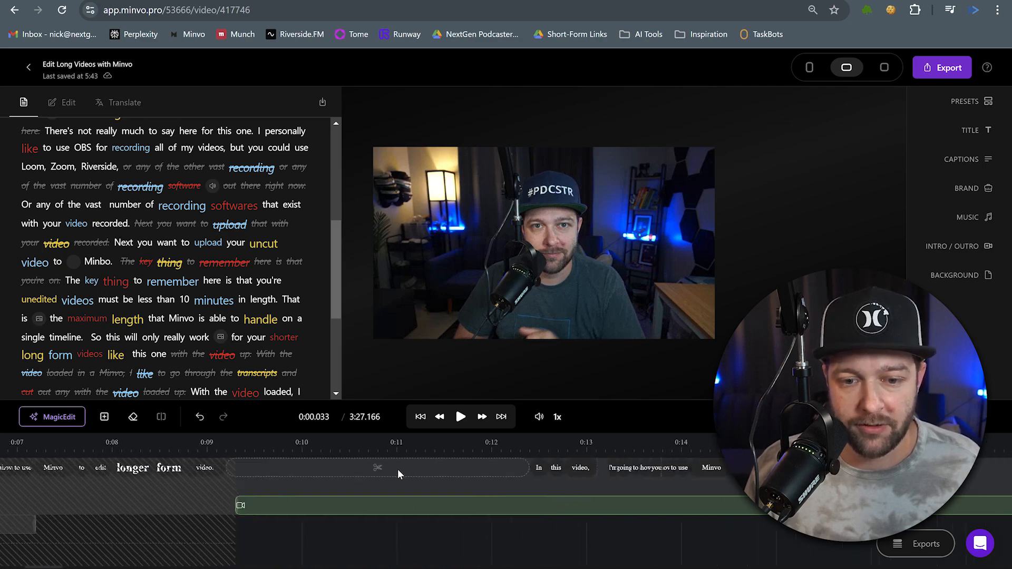
left_click(398, 471)
left_click(436, 463)
Delete the silent gap after "longer form video." and the next silent gap along the timeline
scroll(396, 475, "right", 10)
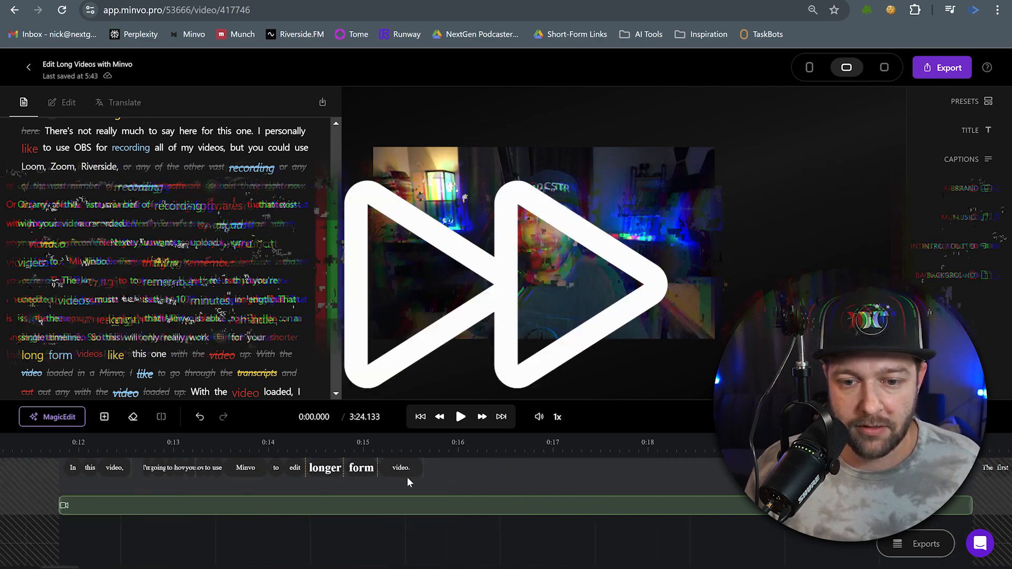
left_click(467, 472)
left_click(501, 462)
scroll(413, 484, "right", 15)
left_click(477, 465)
left_click(514, 456)
Delete three further silent gaps between the spoken captions along the rest of the timeline
scroll(417, 488, "right", 8)
scroll(482, 493, "right", 10)
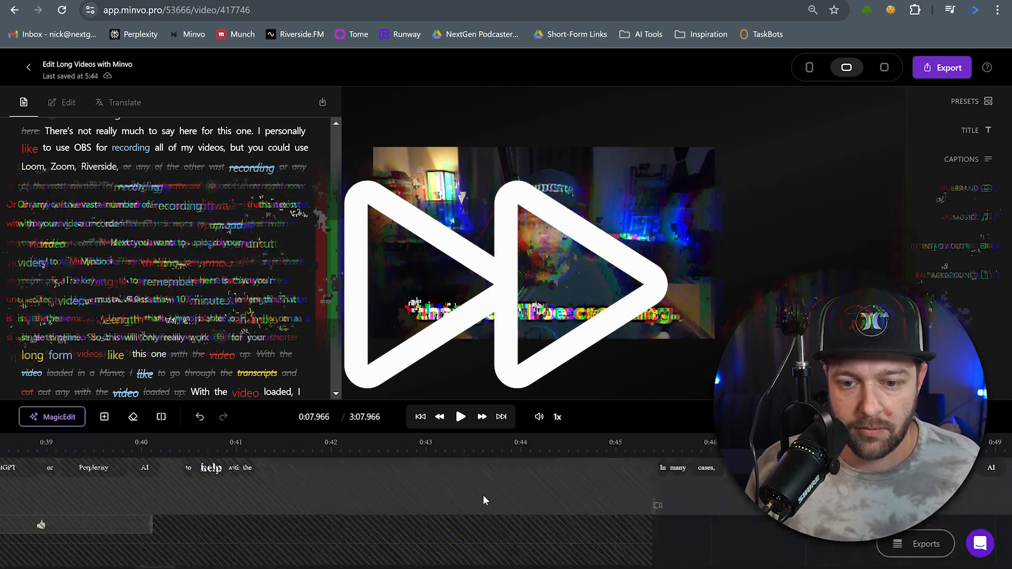
left_click(565, 468)
left_click(605, 455)
scroll(421, 485, "right", 15)
left_click(230, 469)
left_click(266, 463)
left_click(490, 471)
left_click(522, 461)
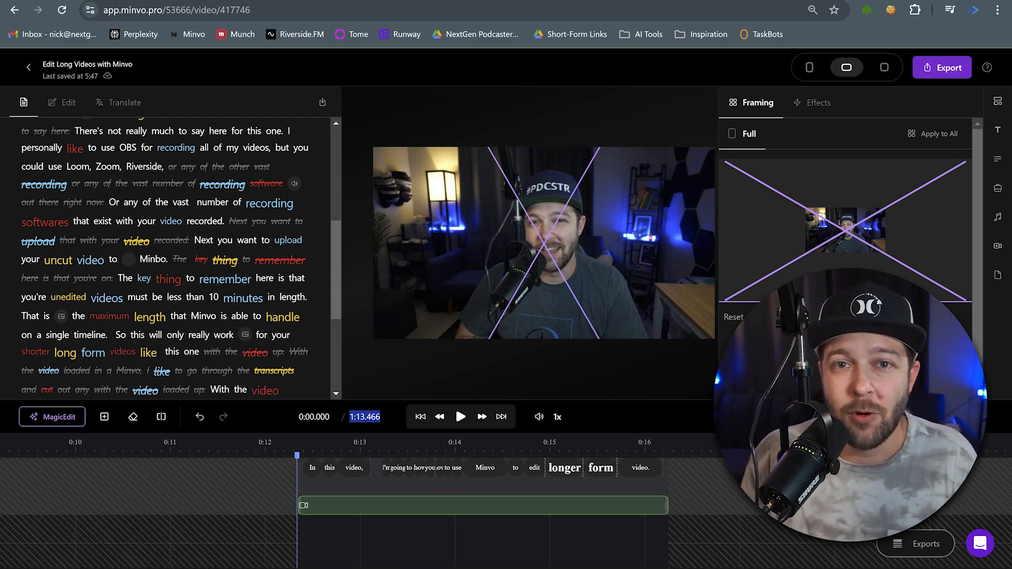
Examine the sound, emoji and video overlay elements placed along the lower timeline tracks
scroll(371, 411, "right", 2)
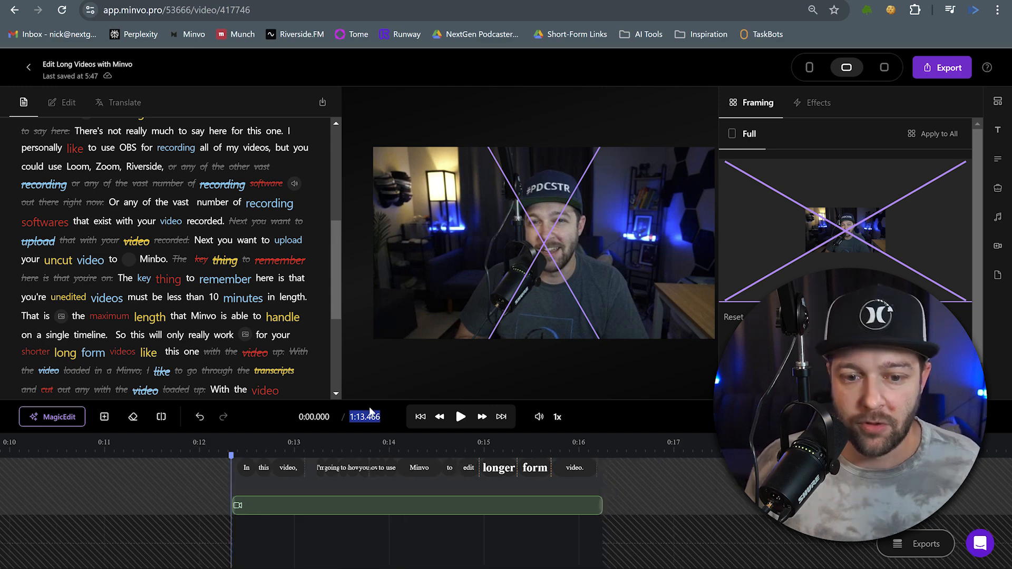
scroll(375, 481, "down", 3)
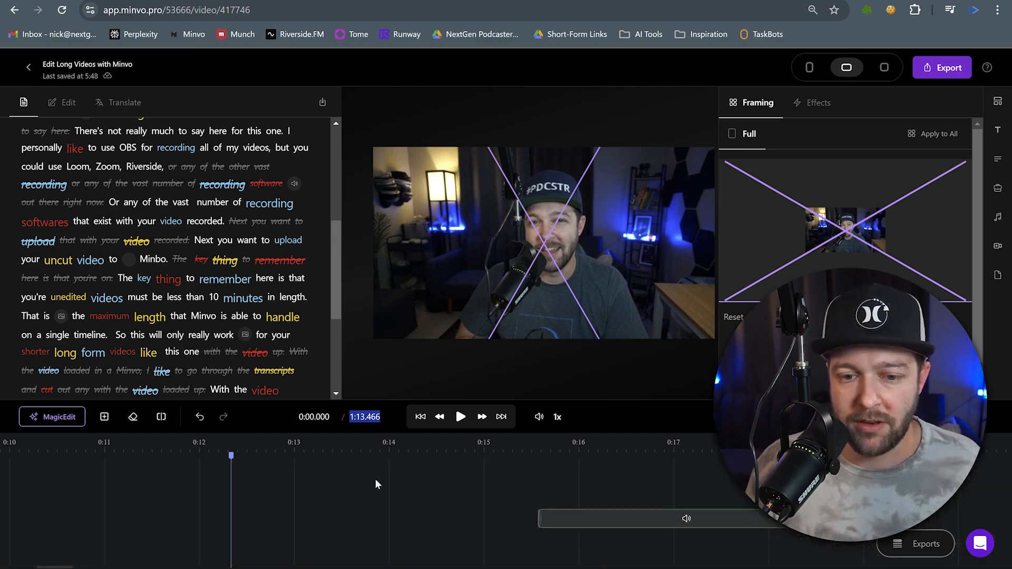
scroll(438, 495, "right", 15)
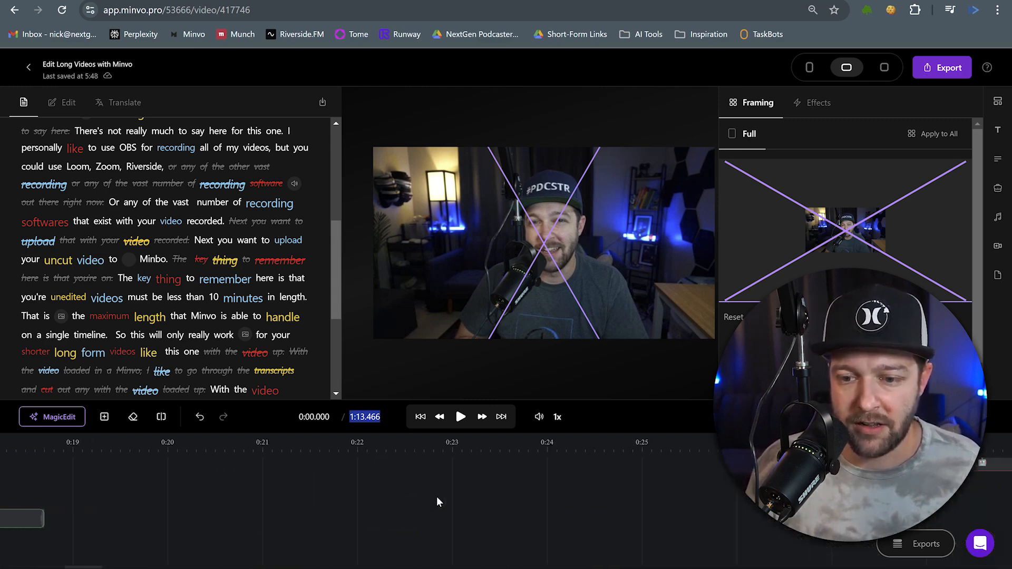
scroll(459, 490, "right", 3)
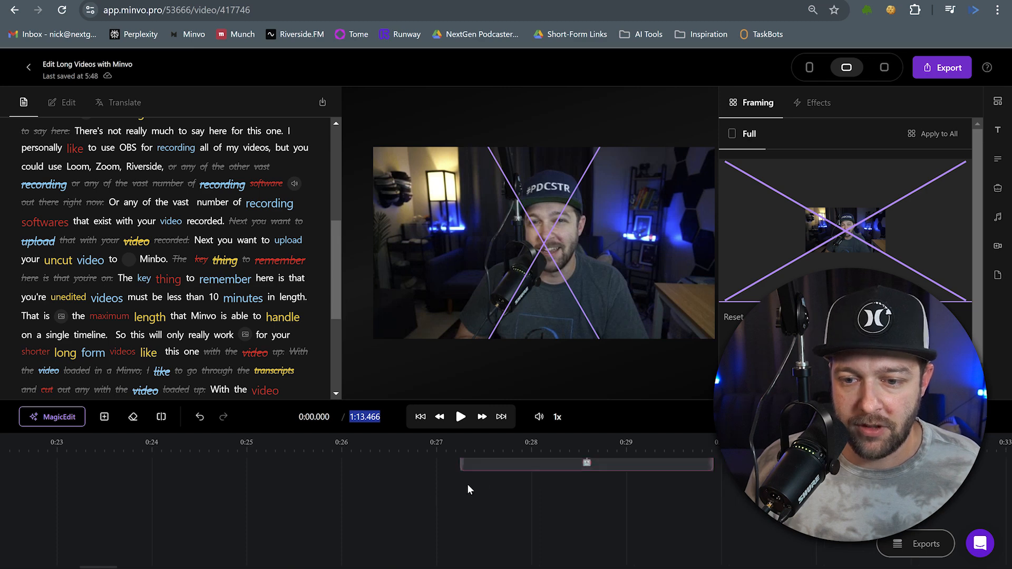
scroll(466, 484, "right", 20)
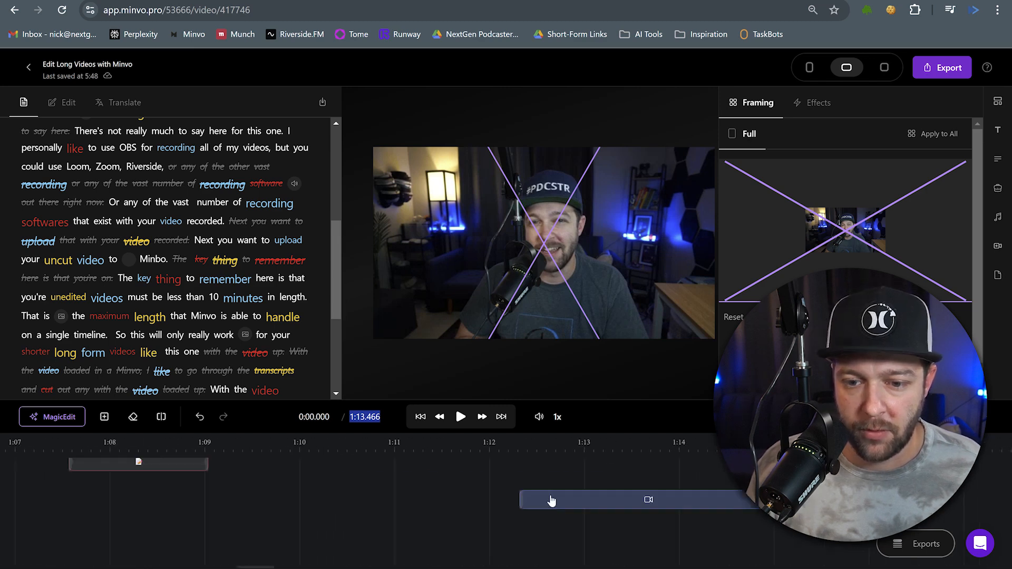
scroll(548, 499, "right", 20)
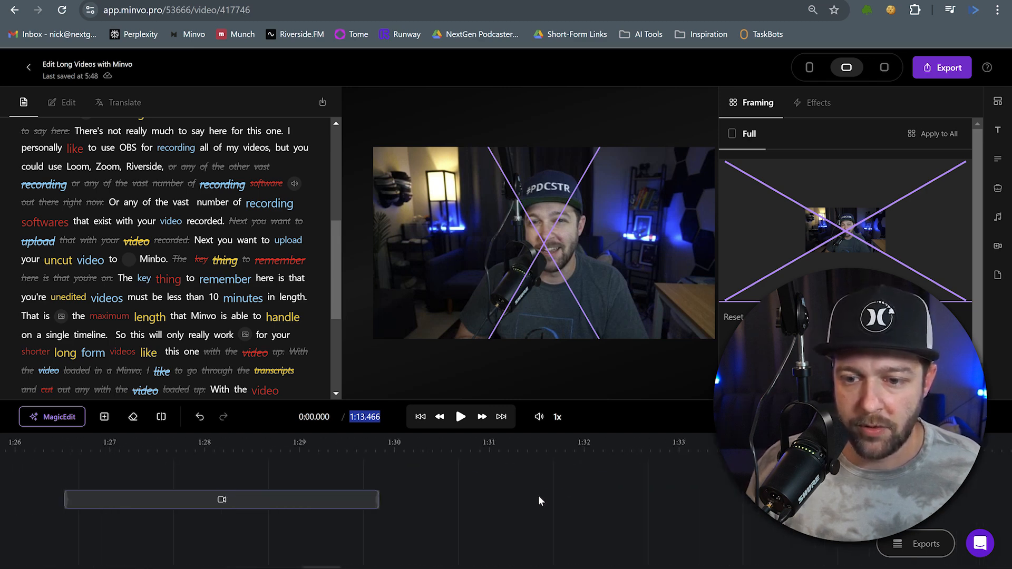
scroll(539, 496, "left", 20)
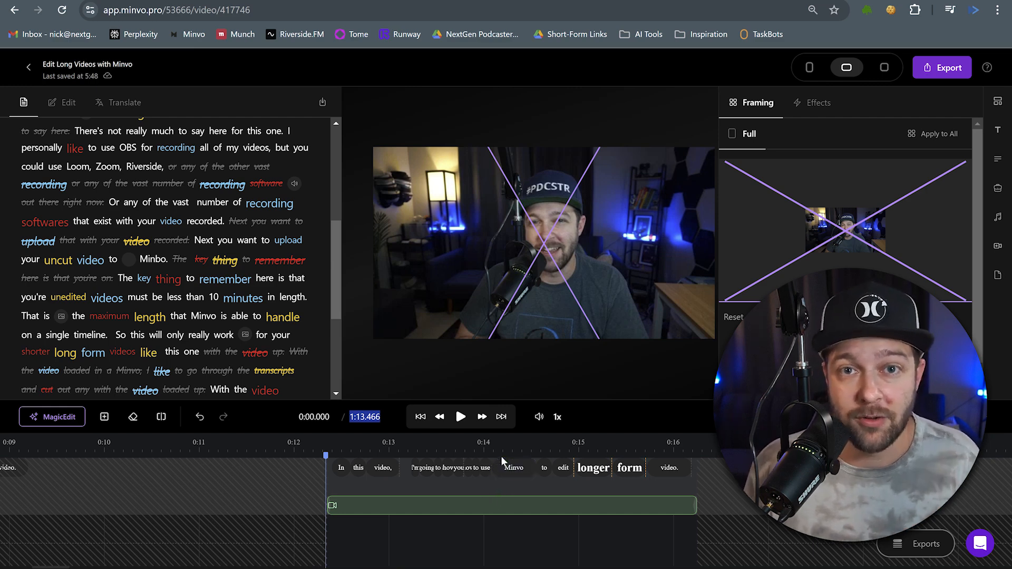
left_click(460, 417)
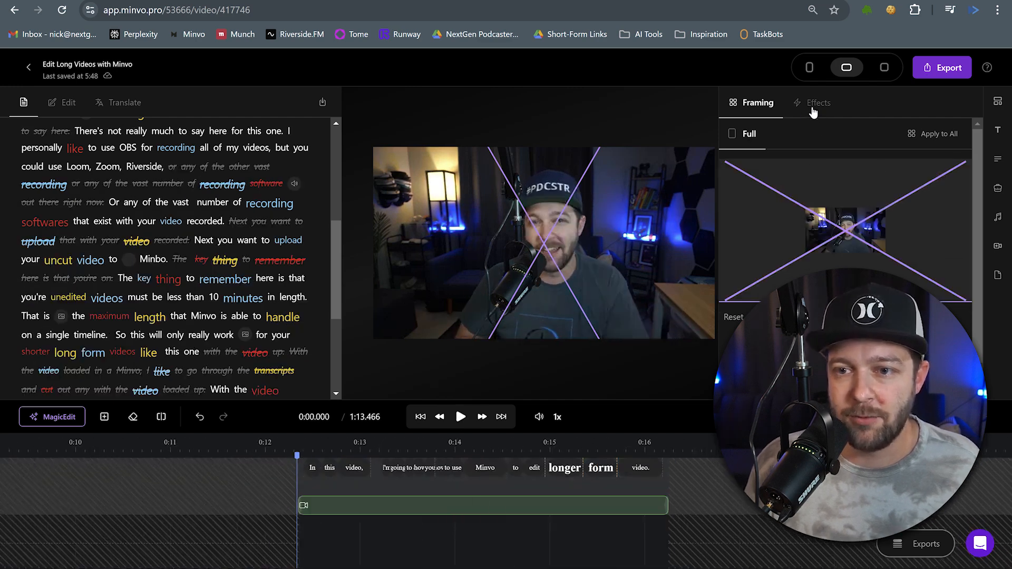
Apply the Pop In animation effect to the opening "In this video" clip
left_click(813, 106)
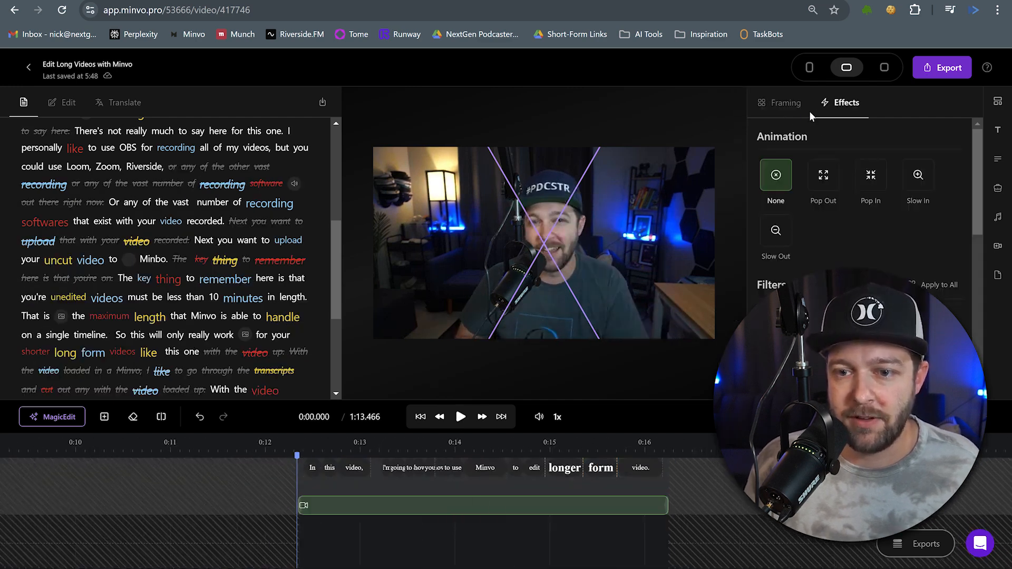
left_click(861, 180)
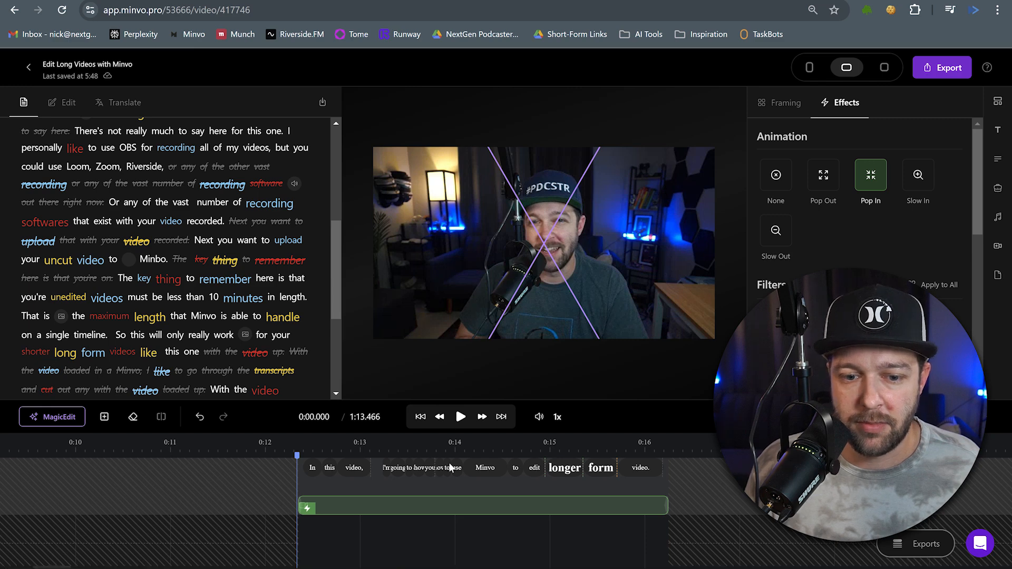
scroll(377, 519, "left", 1)
scroll(398, 506, "down", 2)
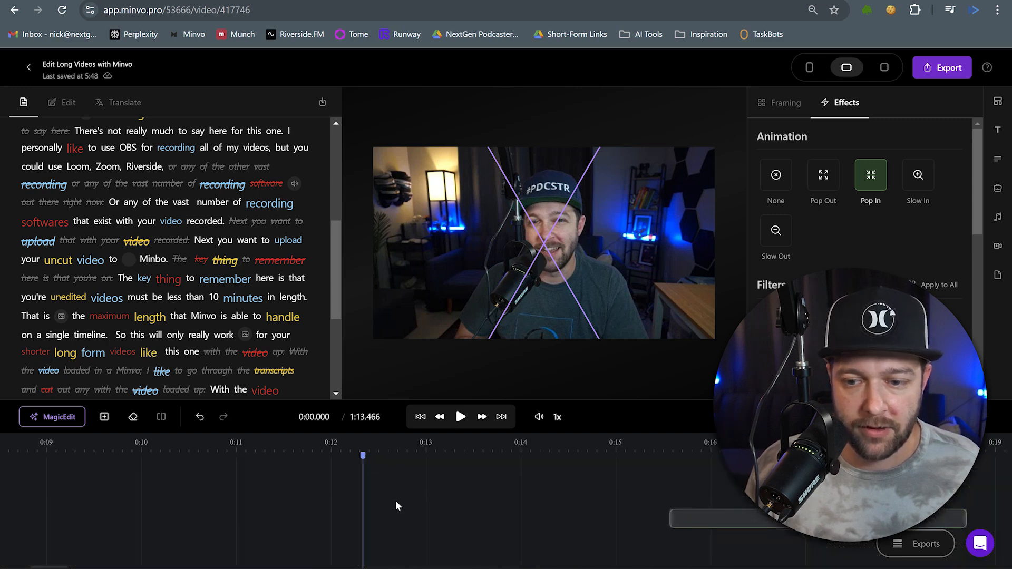
scroll(397, 506, "up", 2)
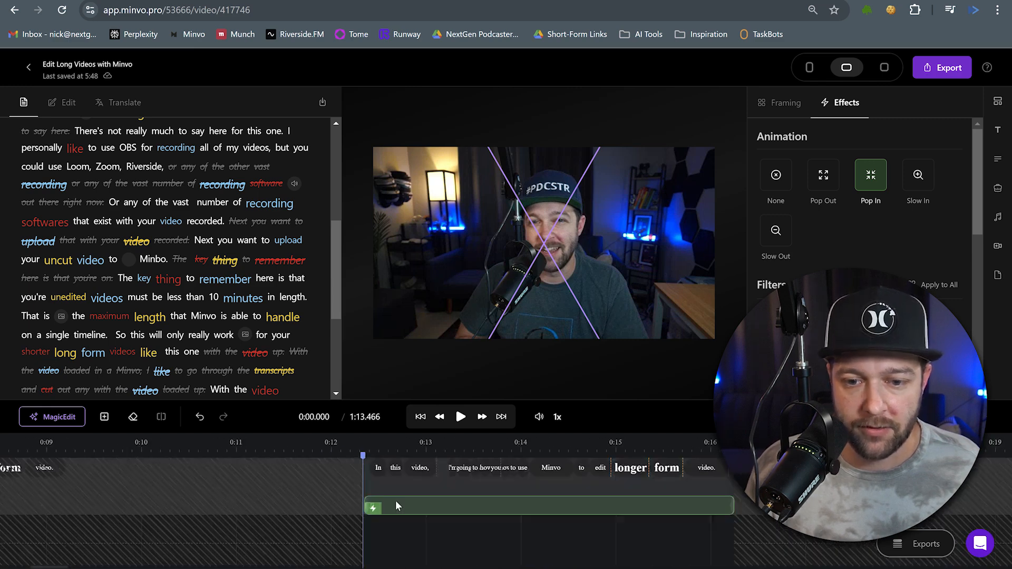
Insert the third listed sound effect at 0:12.411 and set its volume to 150
right_click(371, 550)
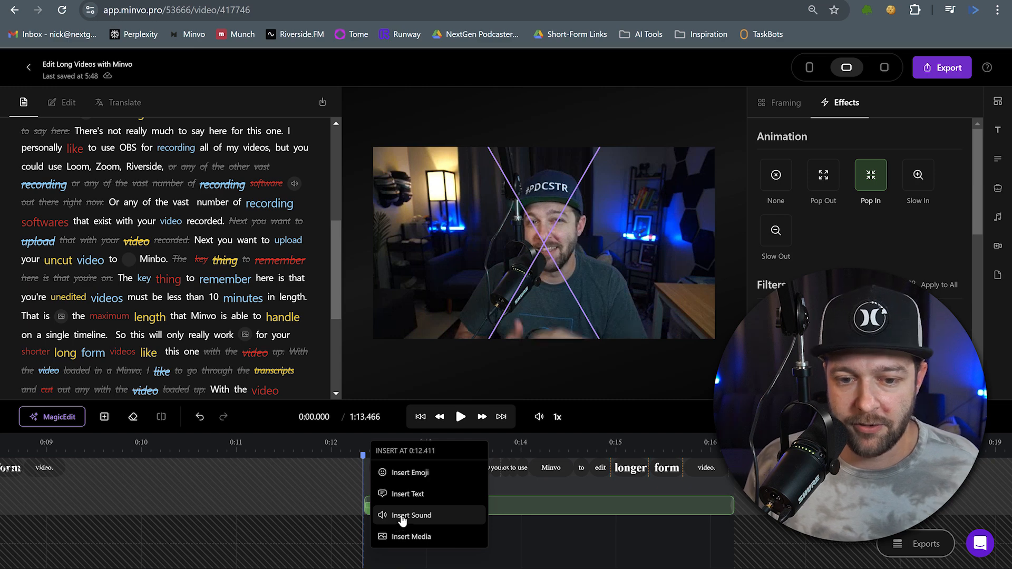
left_click(397, 516)
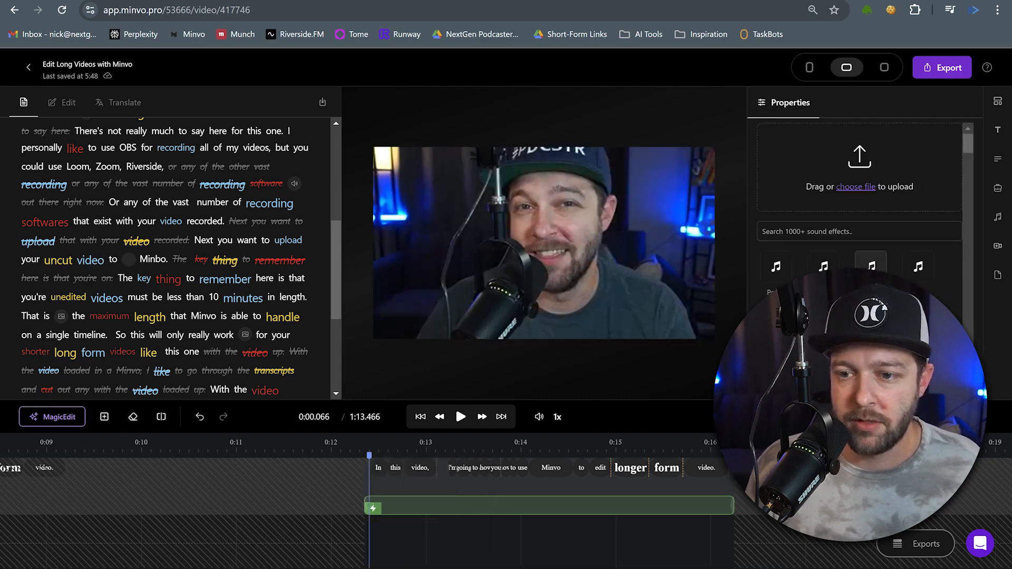
left_click(870, 266)
type("150")
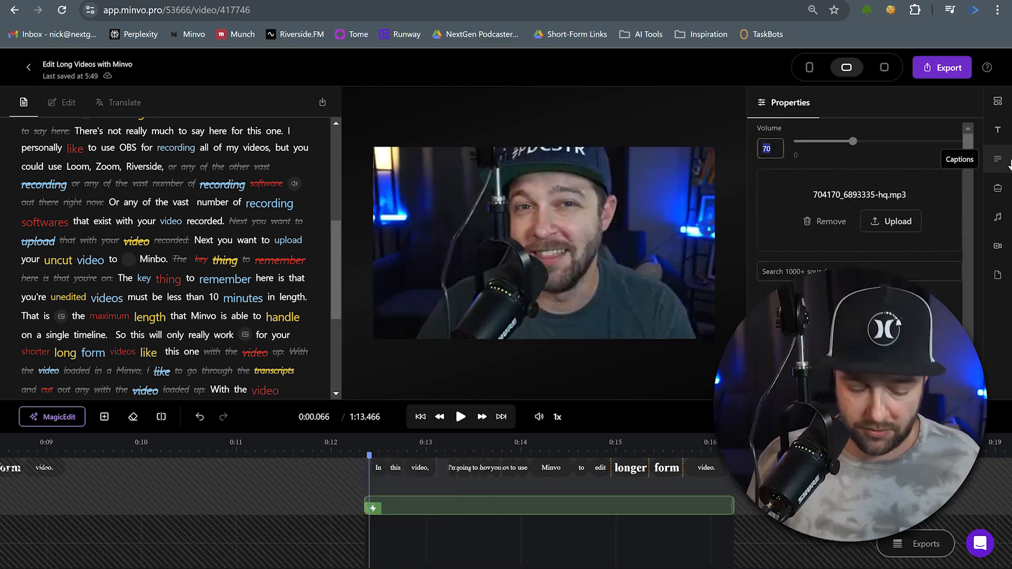
Preview the video up to the robot emoji near "script" and move the emoji onto the speaker's face, at about X 747, Y 302
left_click(461, 417)
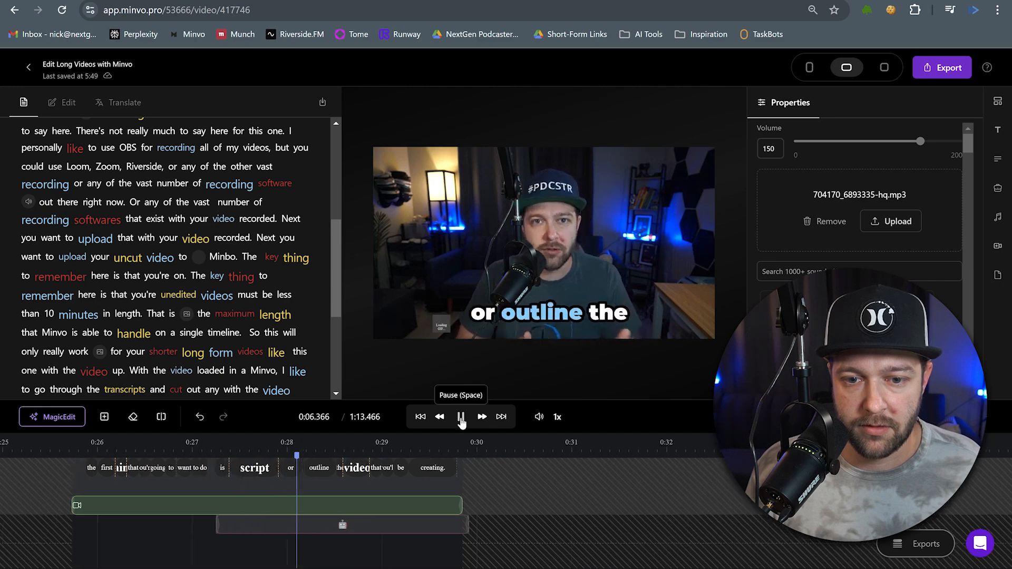
left_click(461, 417)
left_click(200, 452)
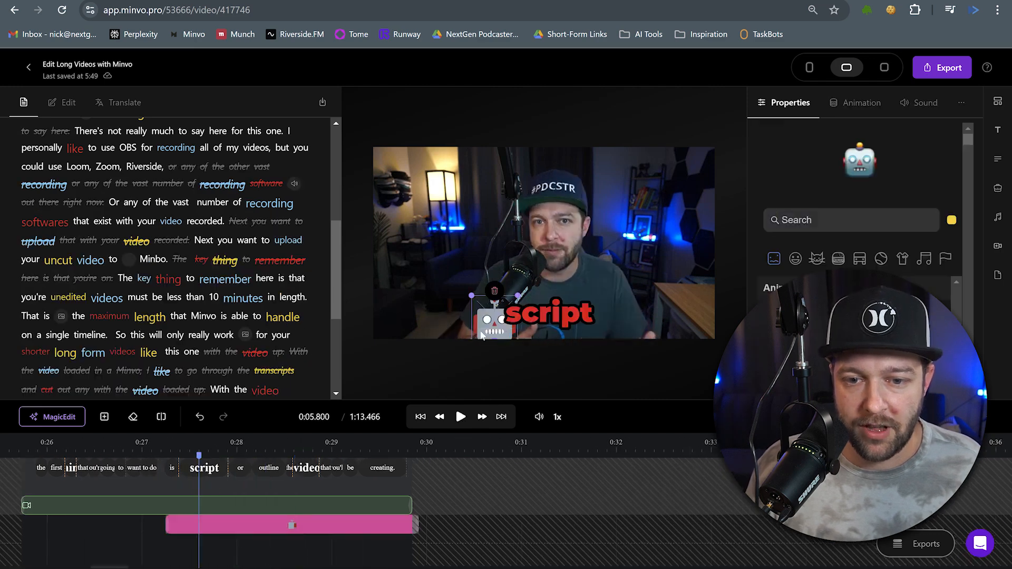
left_click(326, 451)
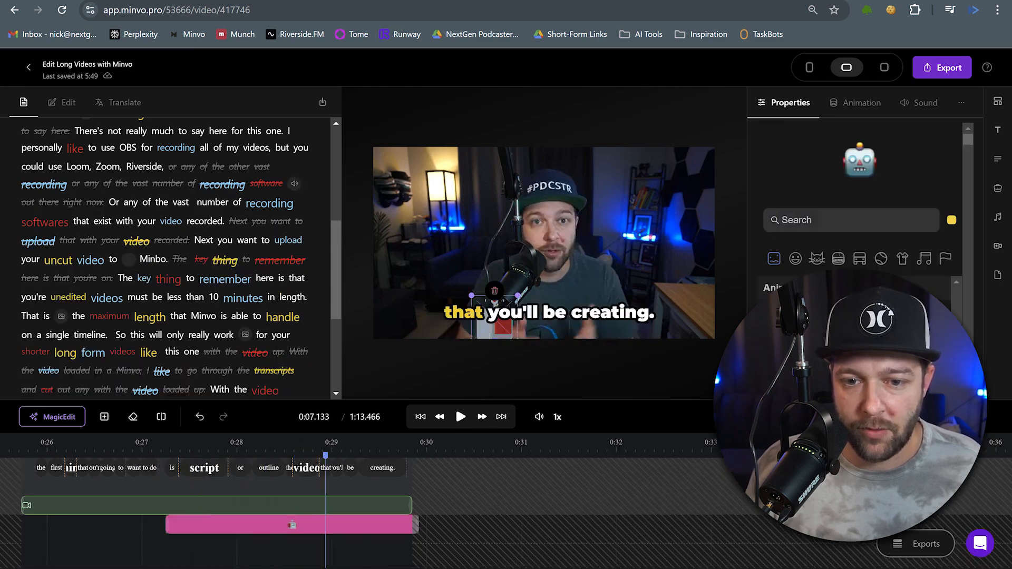
left_click_drag(495, 317, 548, 245)
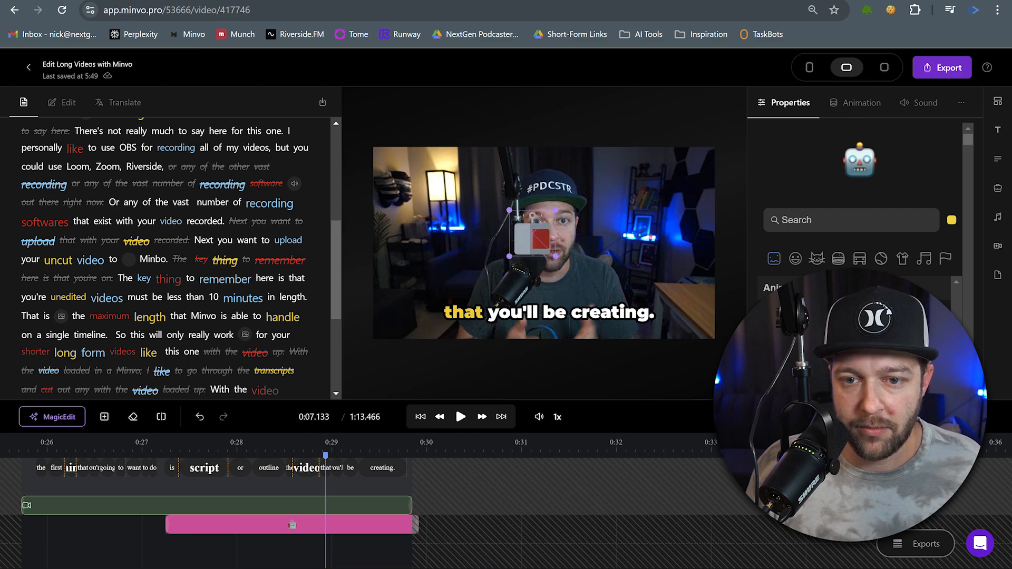
Enlarge the robot emoji slightly over the speaker's face and play back the edited video
scroll(872, 316, "down", 3)
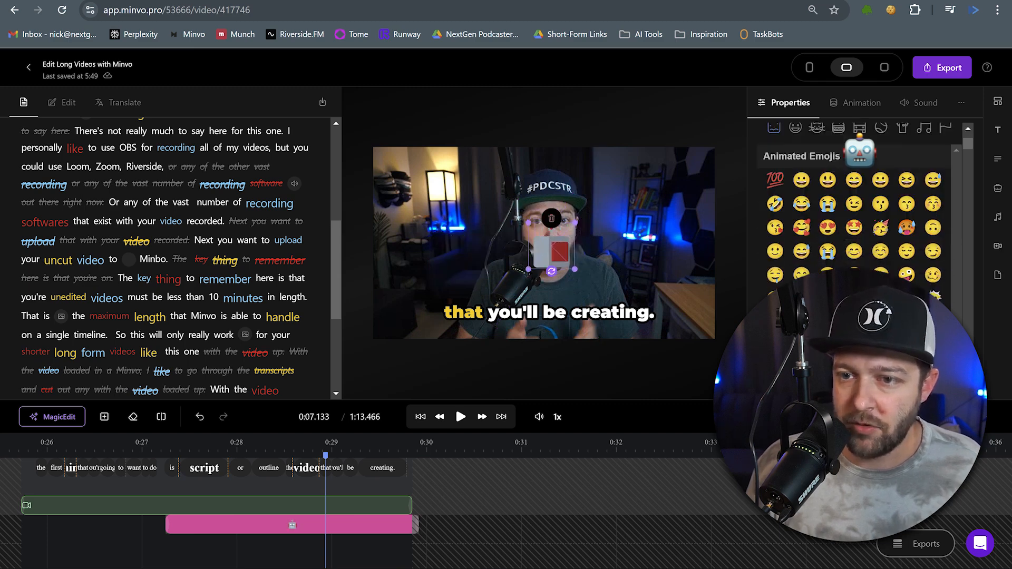
scroll(876, 253, "up", 3)
left_click(862, 105)
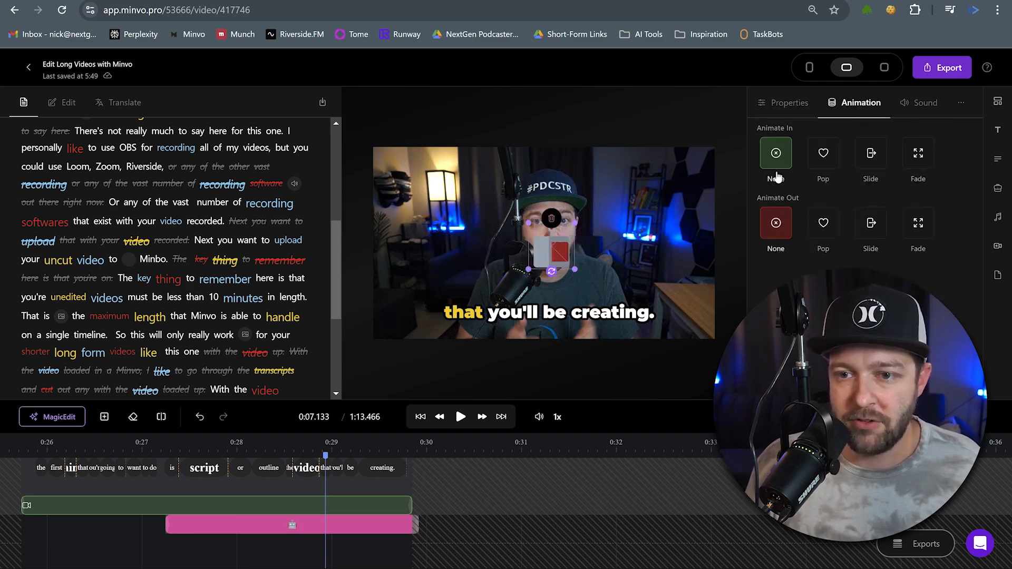
left_click(960, 105)
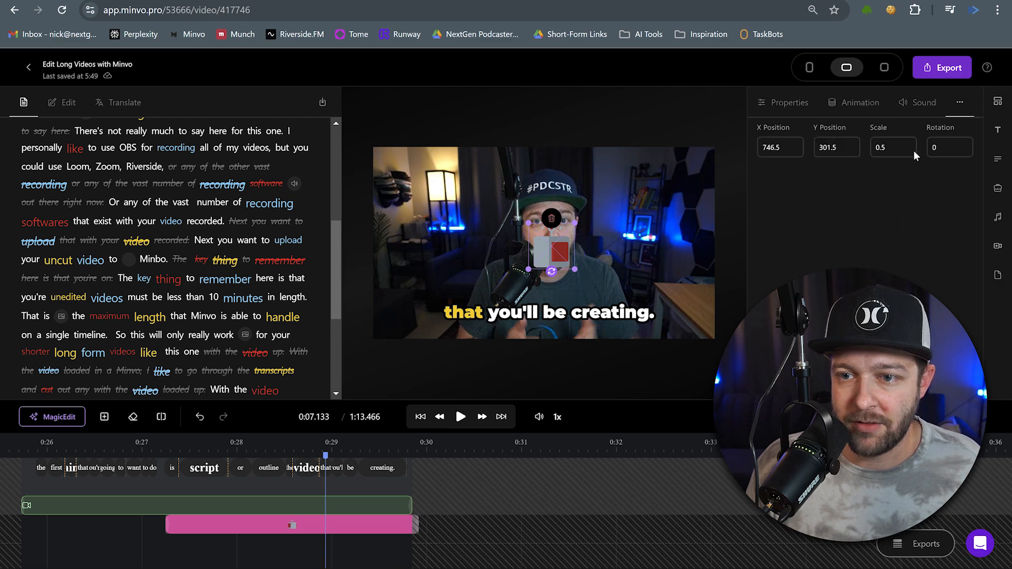
left_click(558, 251)
left_click_drag(557, 252, 541, 259)
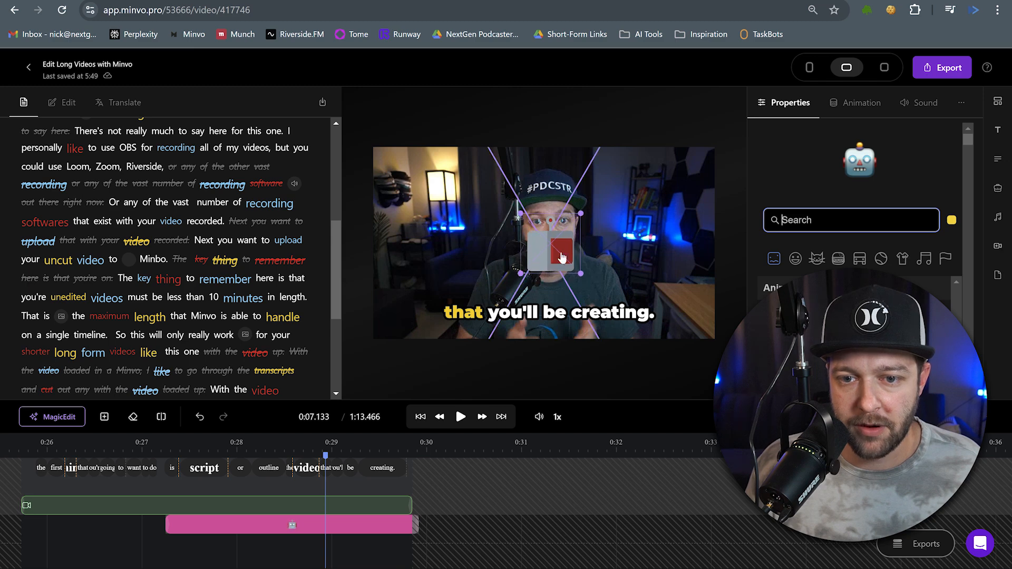
left_click(72, 445)
key("space")
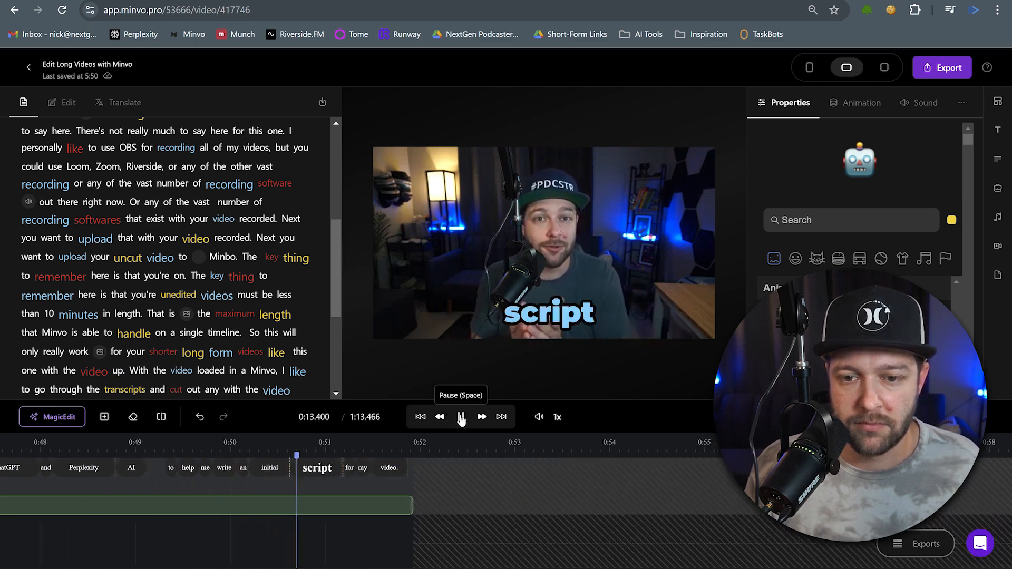
Play back the "In many cases" clip from its start up to "platforms"
left_click(461, 418)
left_click(274, 517)
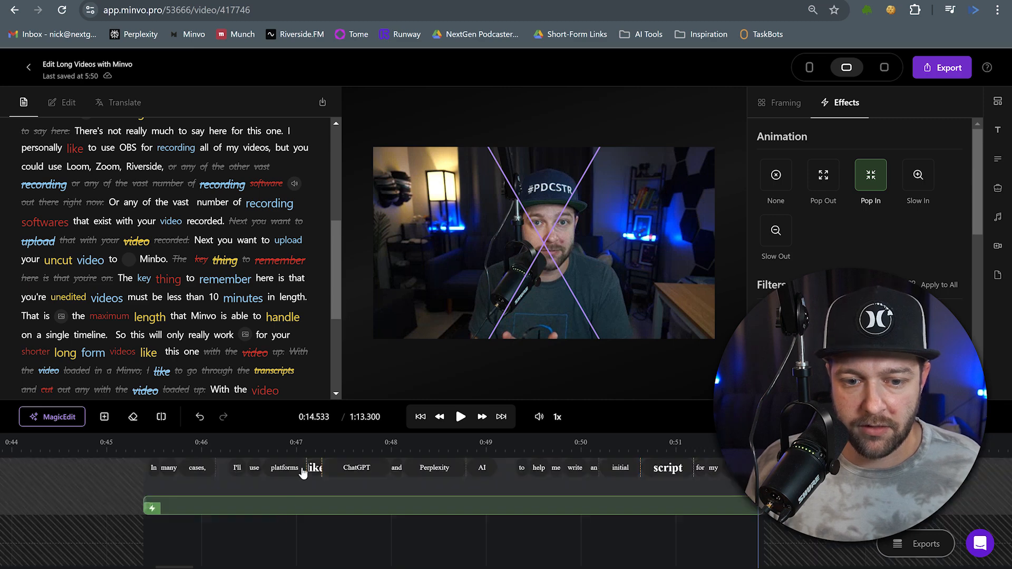
left_click(222, 452)
left_click(461, 417)
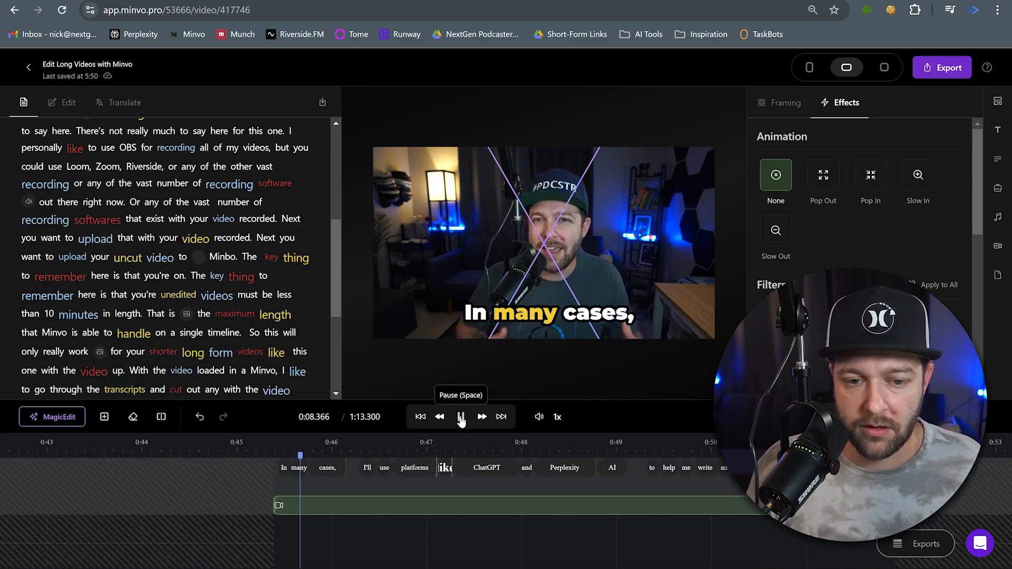
left_click(461, 417)
Insert a stock video of a laptop on a desk at 0:47.230, found by searching the media library for "AI"
right_click(330, 548)
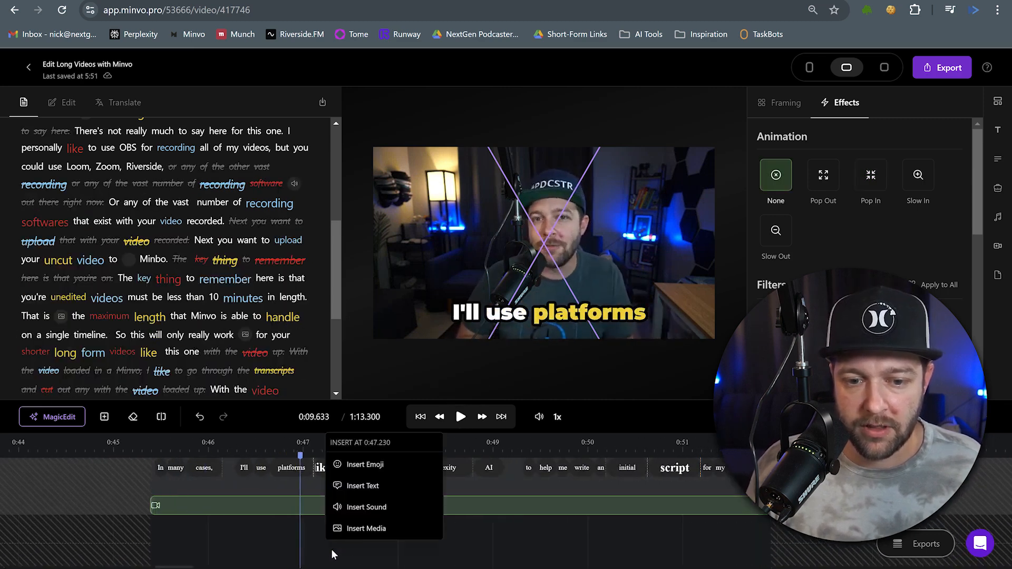
left_click(375, 528)
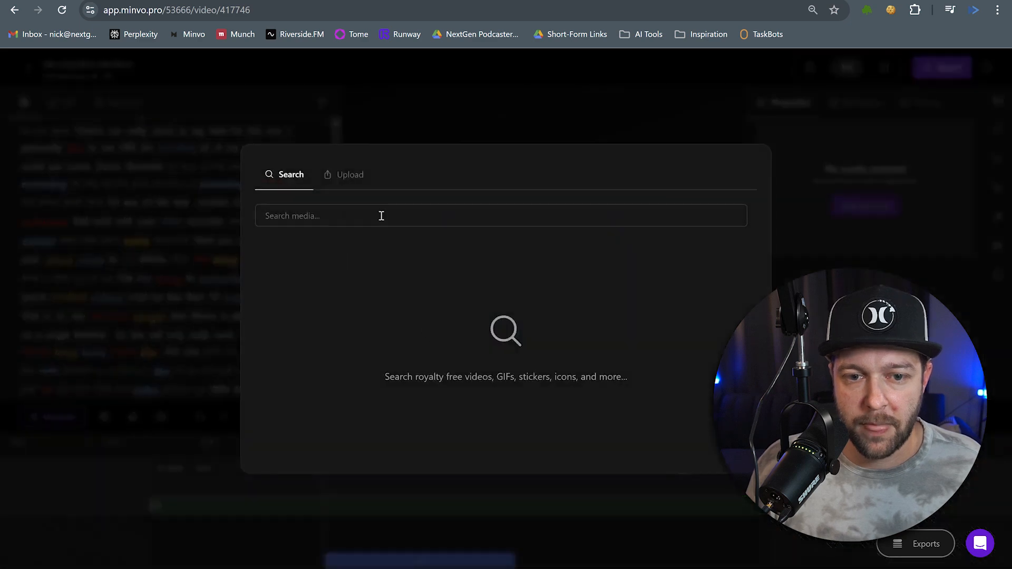
left_click(381, 215)
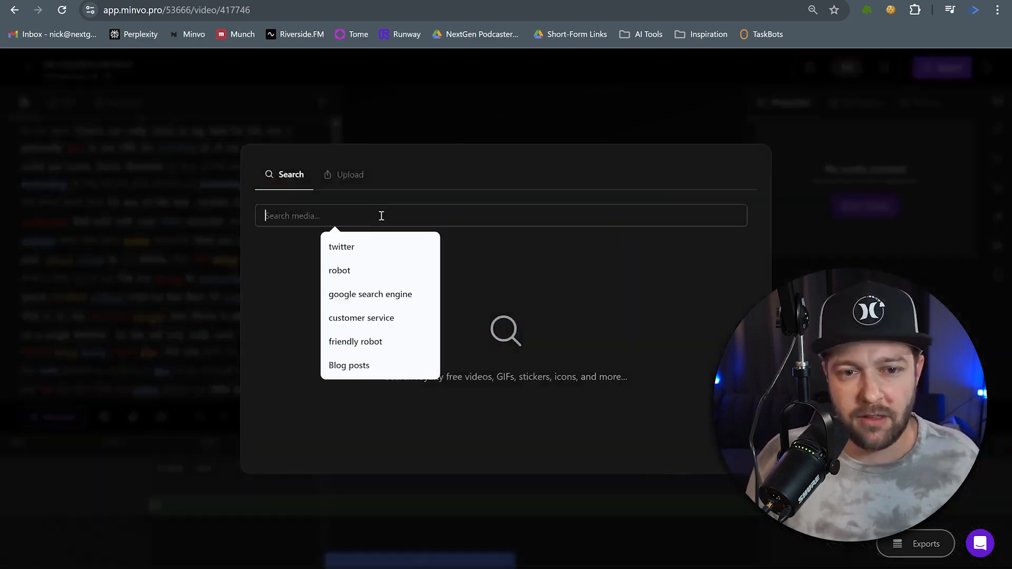
type("AI")
key("Return")
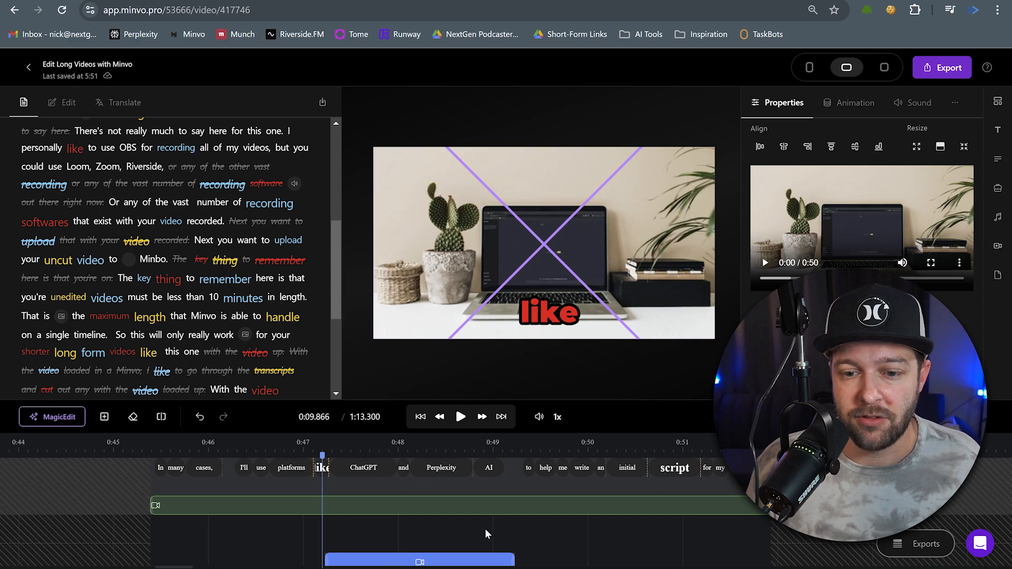
Insert a second media item directly after the laptop video and view its file upload option without choosing a file
right_click(485, 529)
left_click(497, 518)
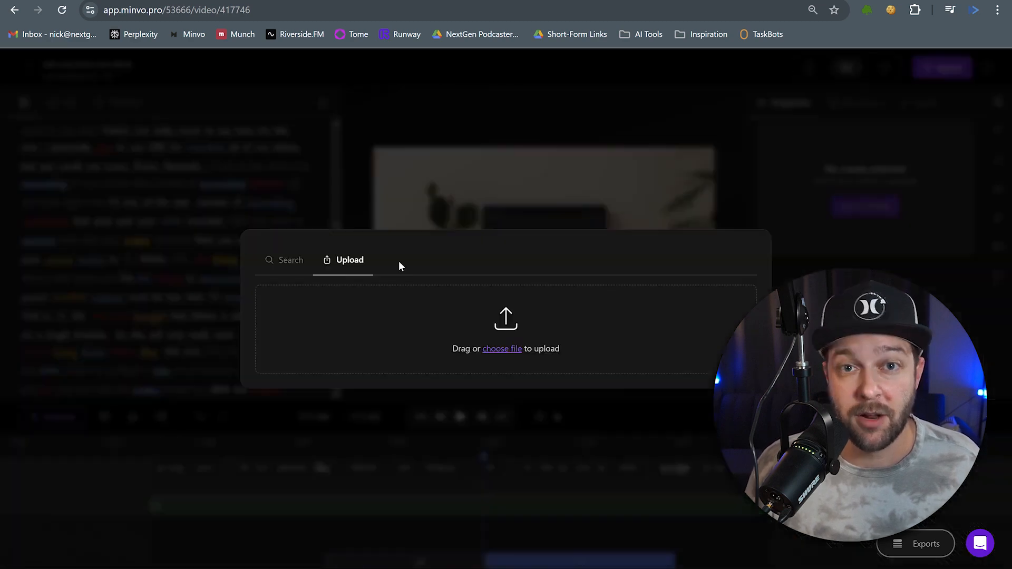
left_click(334, 426)
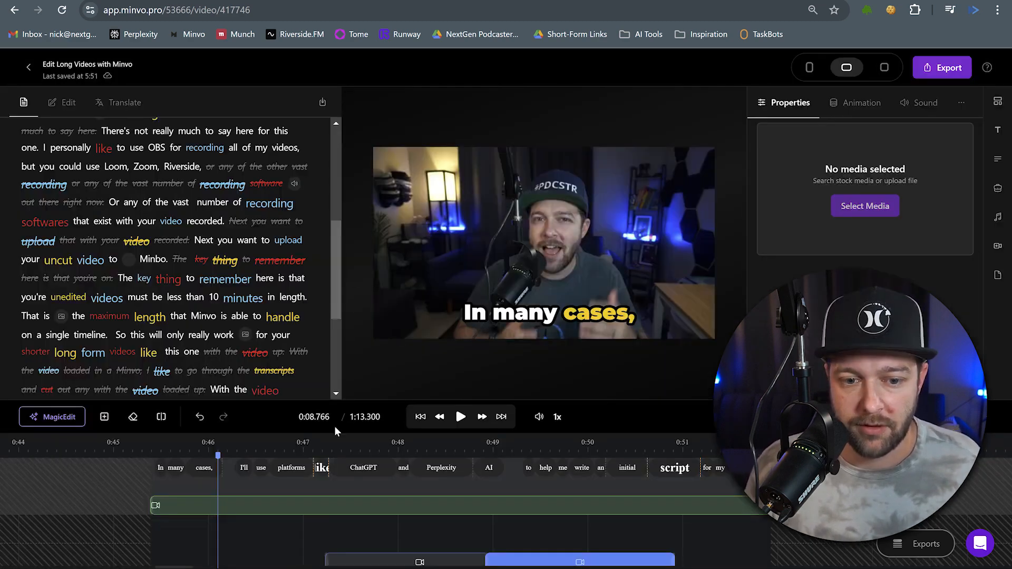
Play the video up to "Perplexity is you can" and apply the Pop In animation effect to that clip
left_click(460, 418)
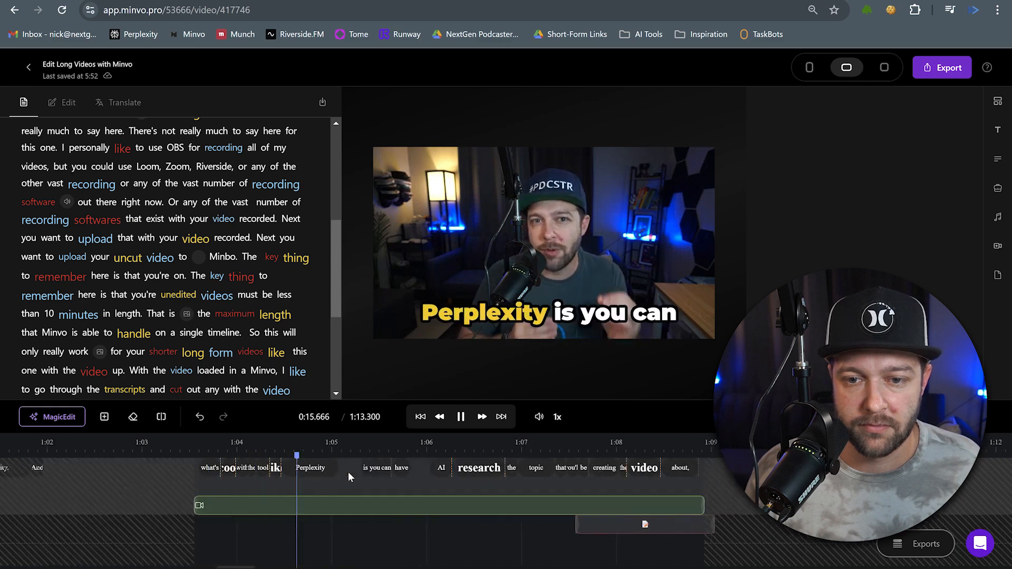
key("space")
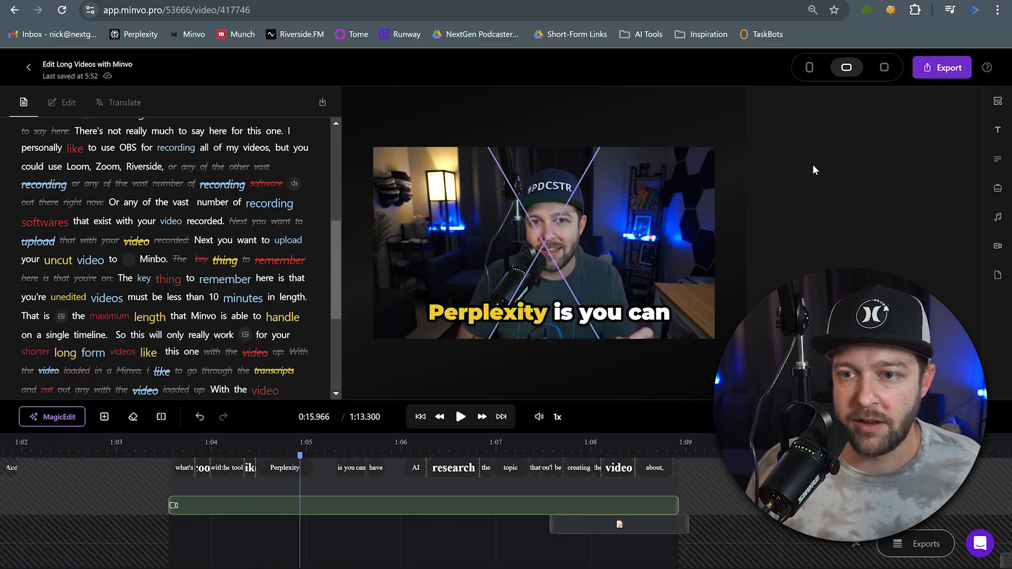
left_click(538, 339)
left_click(799, 115)
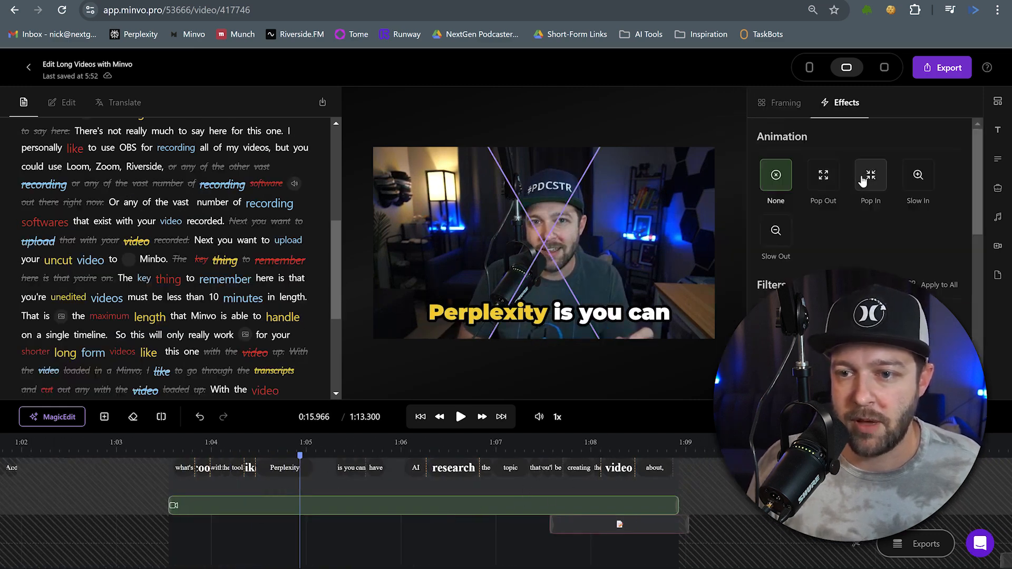
left_click(870, 176)
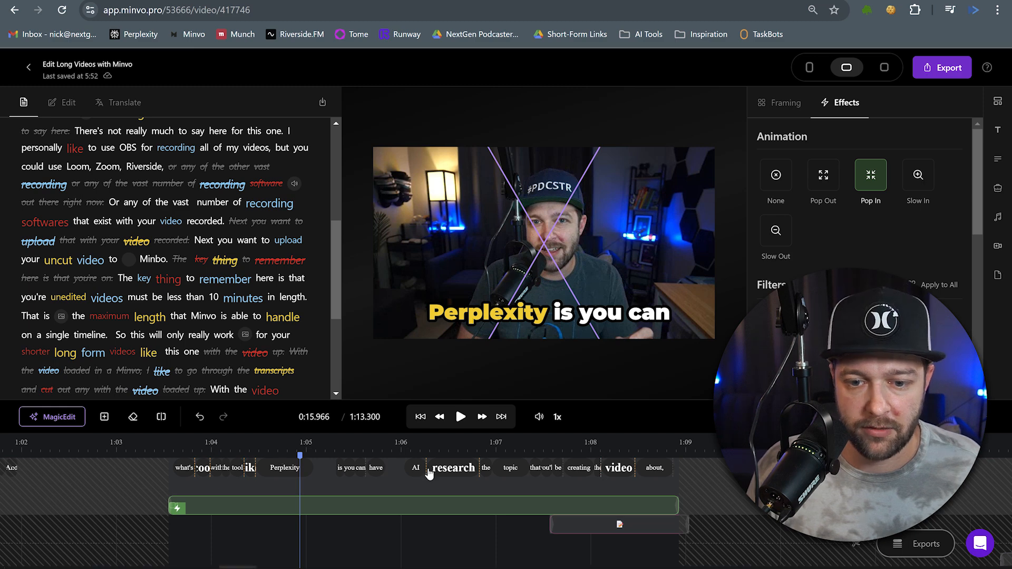
Move the memo emoji near "creating the video" from the caption up onto the speaker's face and play the video back
left_click(575, 542)
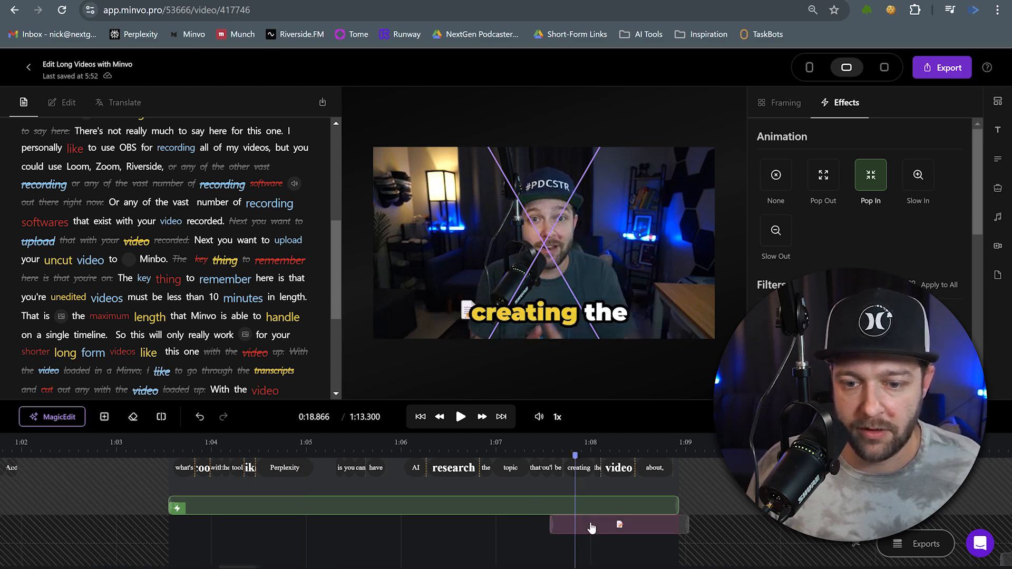
left_click(591, 524)
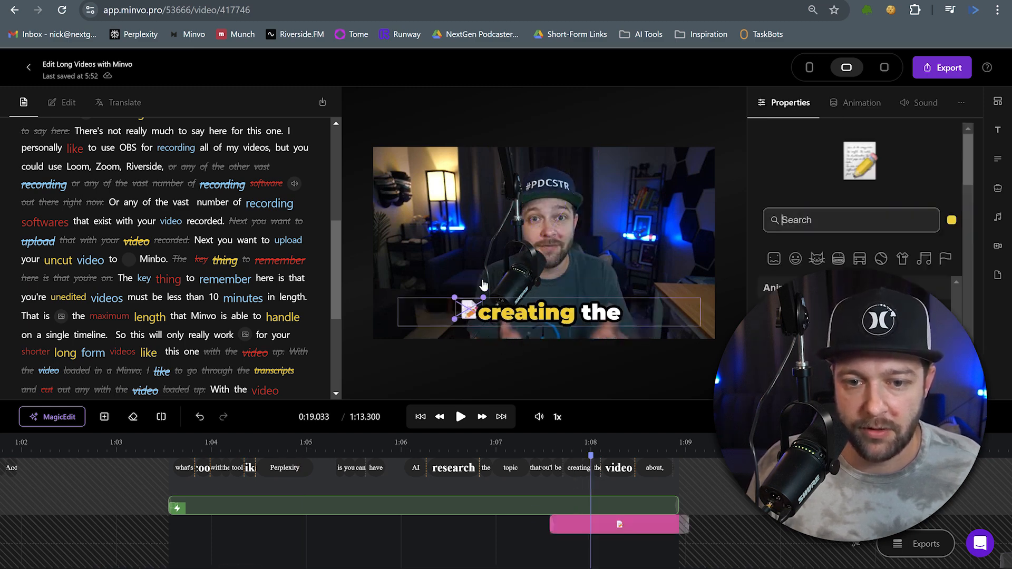
left_click_drag(466, 310, 546, 258)
left_click(348, 449)
key("space")
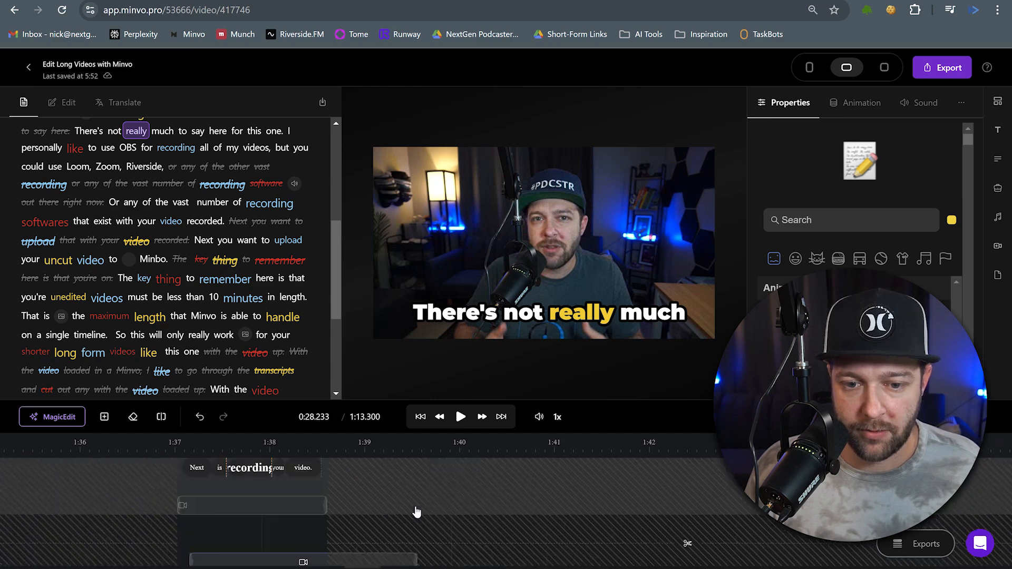
Apply the Pop In animation effect to the "so cool." clip and play back from "draft of your script"
scroll(415, 505, "left", 5)
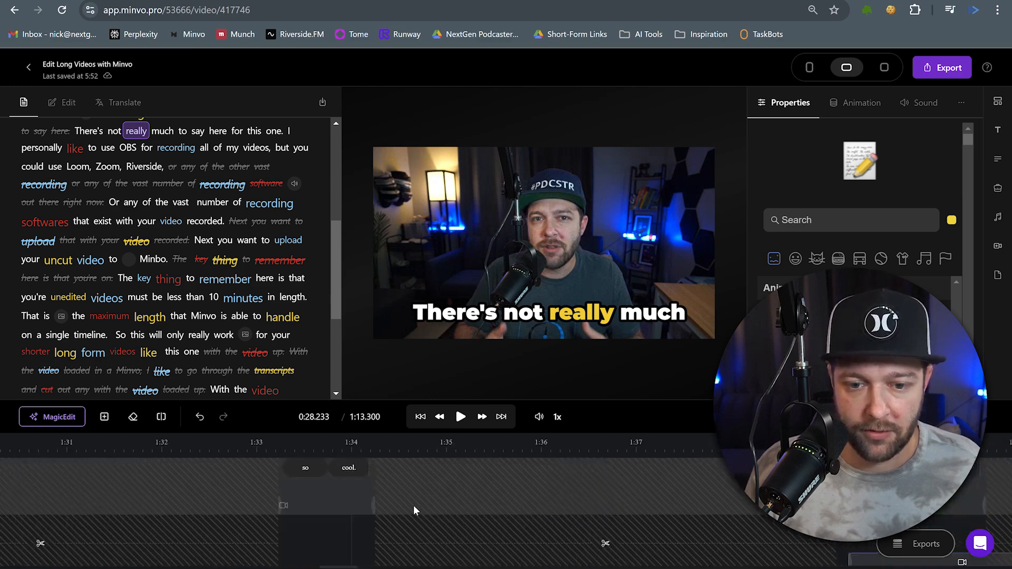
left_click(413, 504)
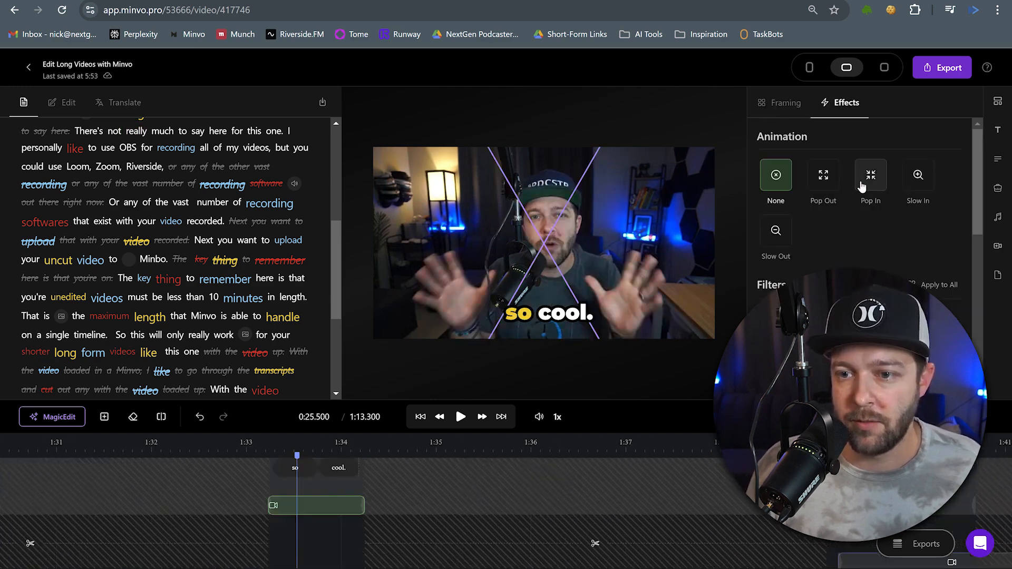
left_click(864, 180)
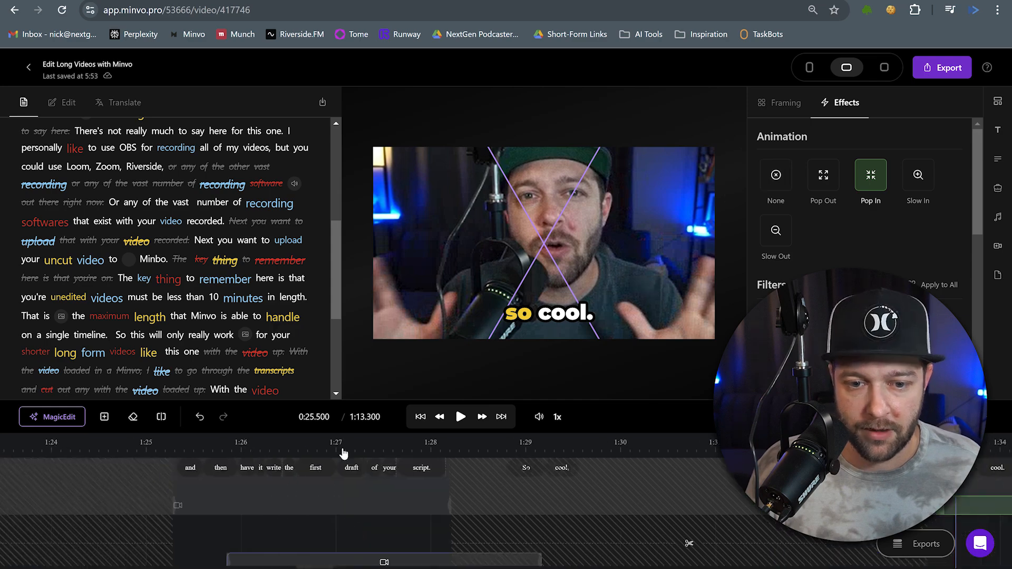
left_click(349, 451)
key("space")
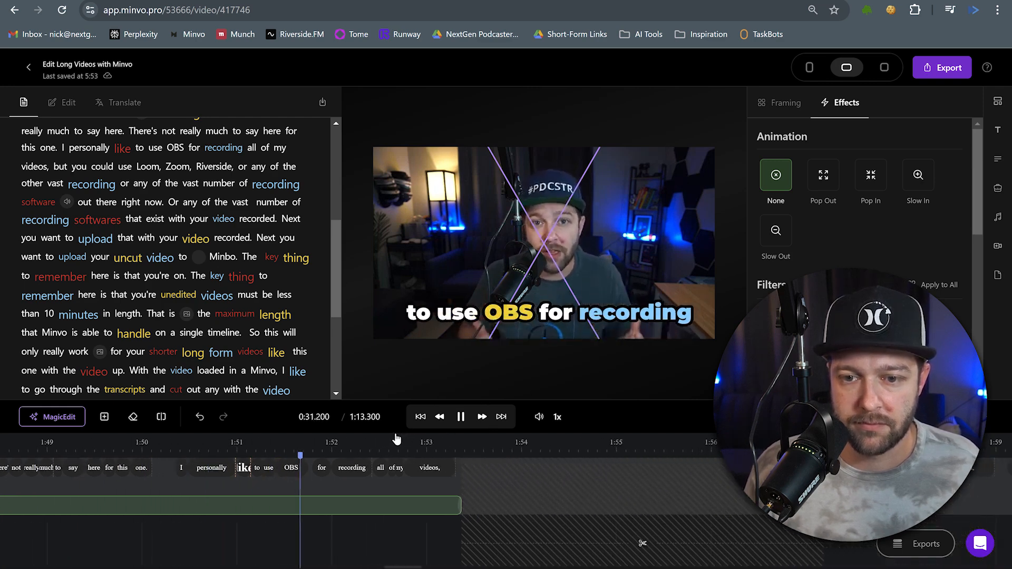
Insert a stock video of a man being filmed just before "I personally like", found by searching media for "recording a video"
left_click(363, 519)
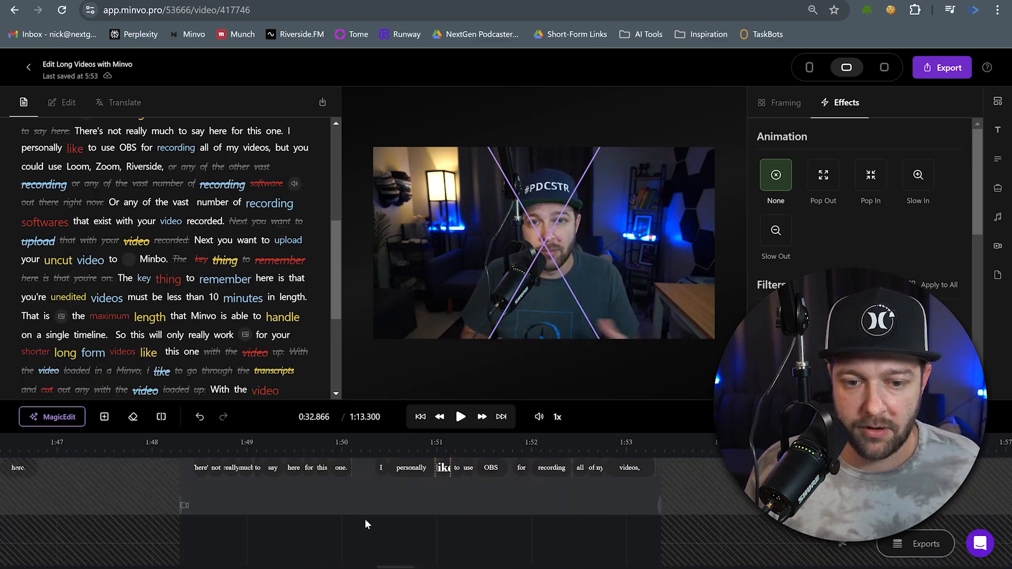
right_click(366, 519)
left_click(390, 512)
left_click(342, 216)
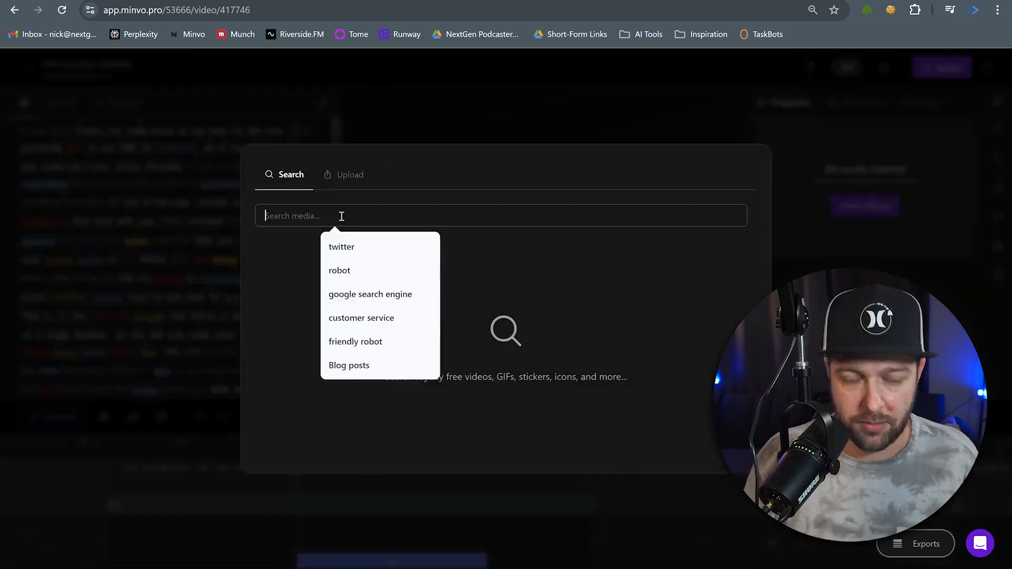
type("recording a video")
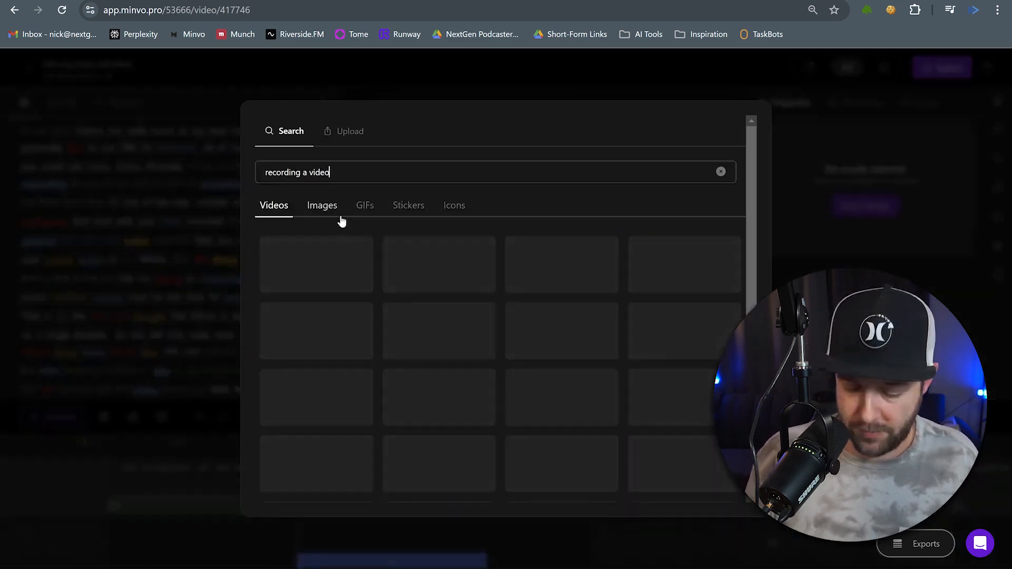
left_click(529, 271)
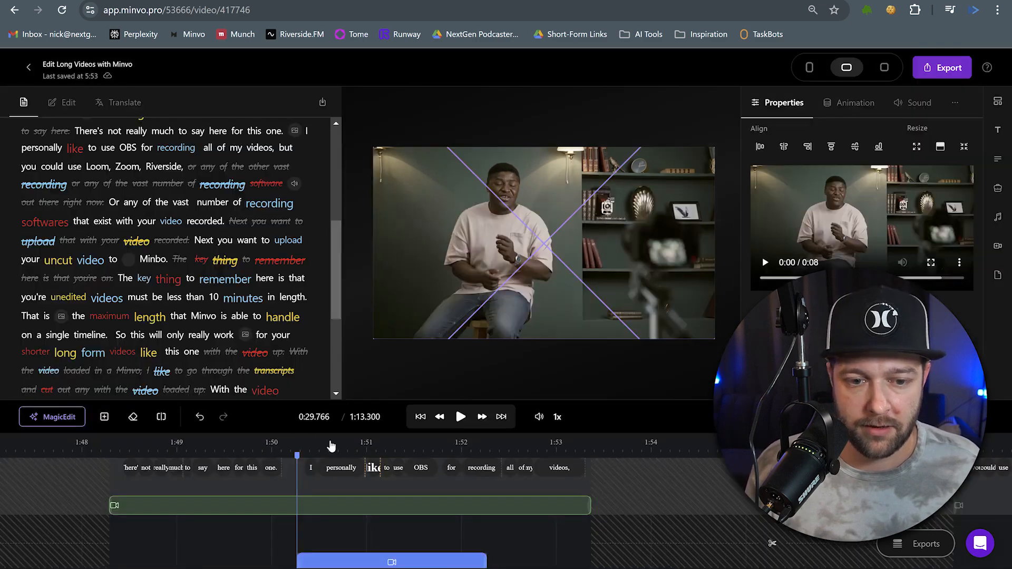
Play the video through and apply the Pop In animation effect to the "The key thing to remember" clip
left_click(461, 416)
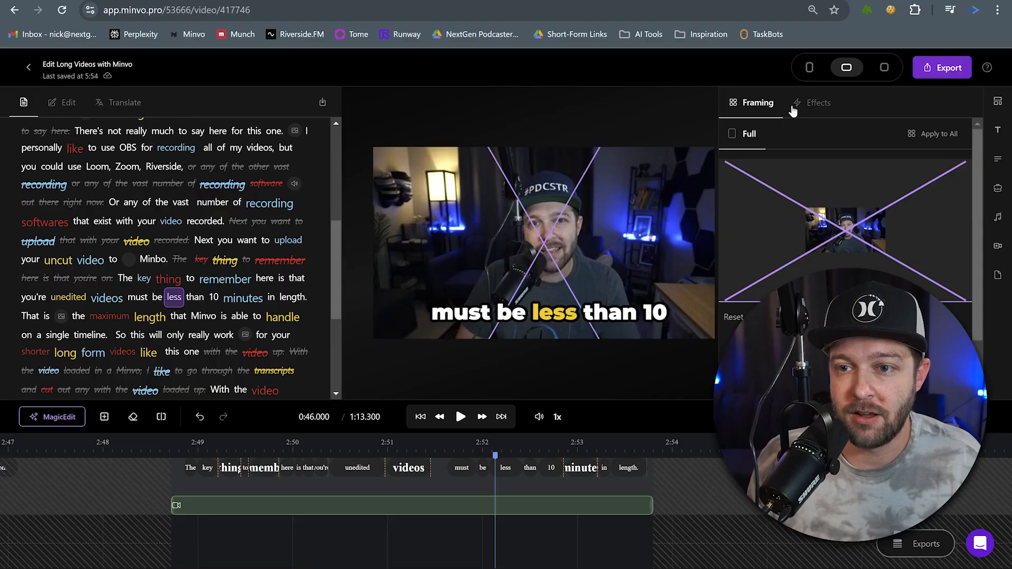
left_click(843, 102)
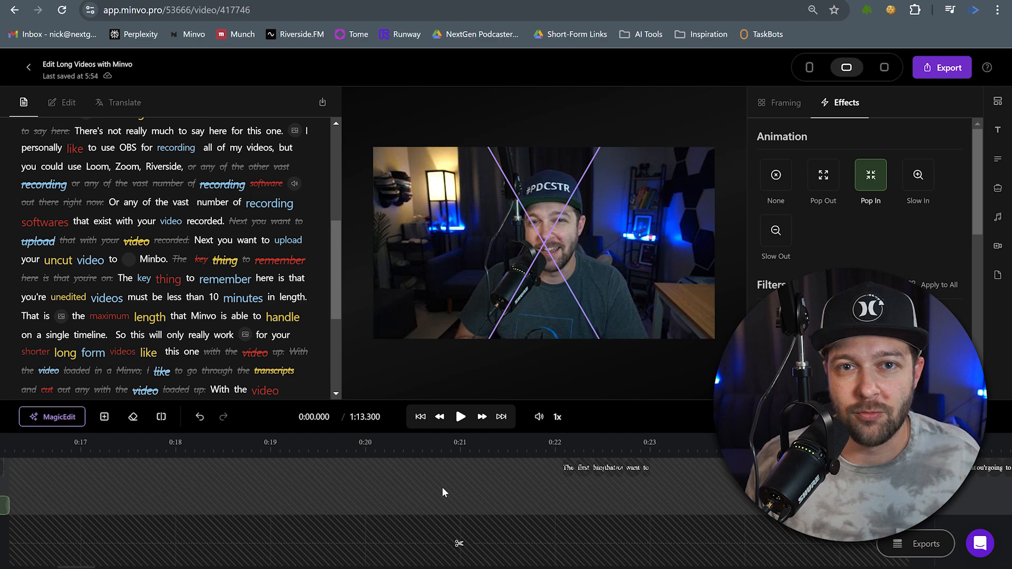
left_click(461, 417)
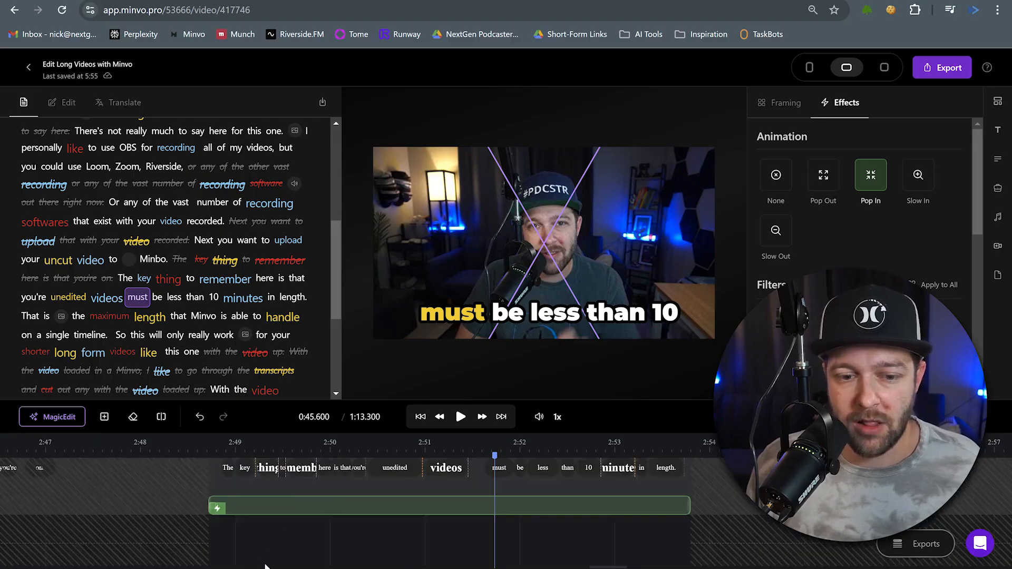
Insert a sound effect from a "key jangling" search at 2:48.903 and play the "The key thing to remember" clip back
right_click(228, 537)
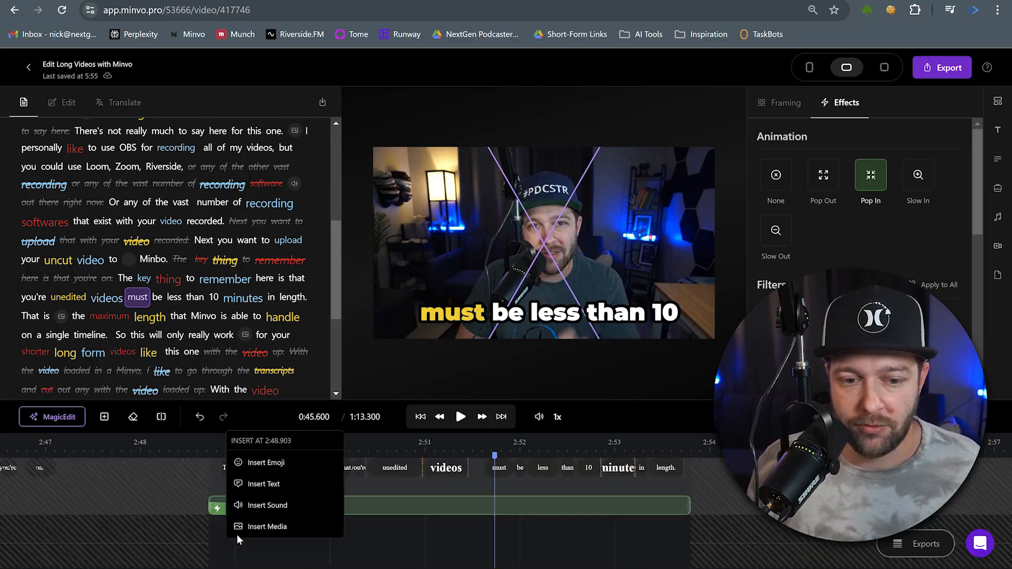
left_click(250, 507)
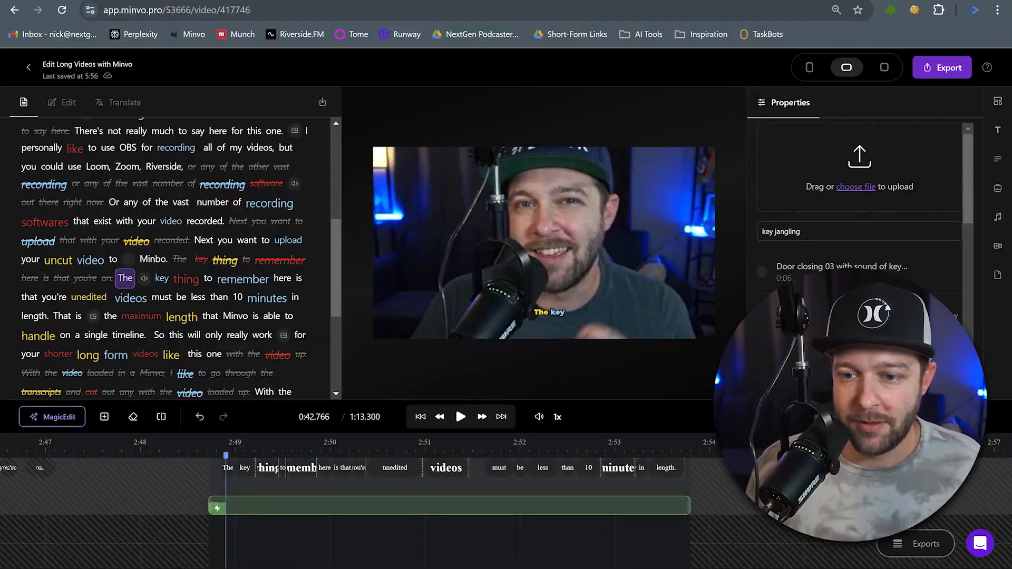
left_click(209, 452)
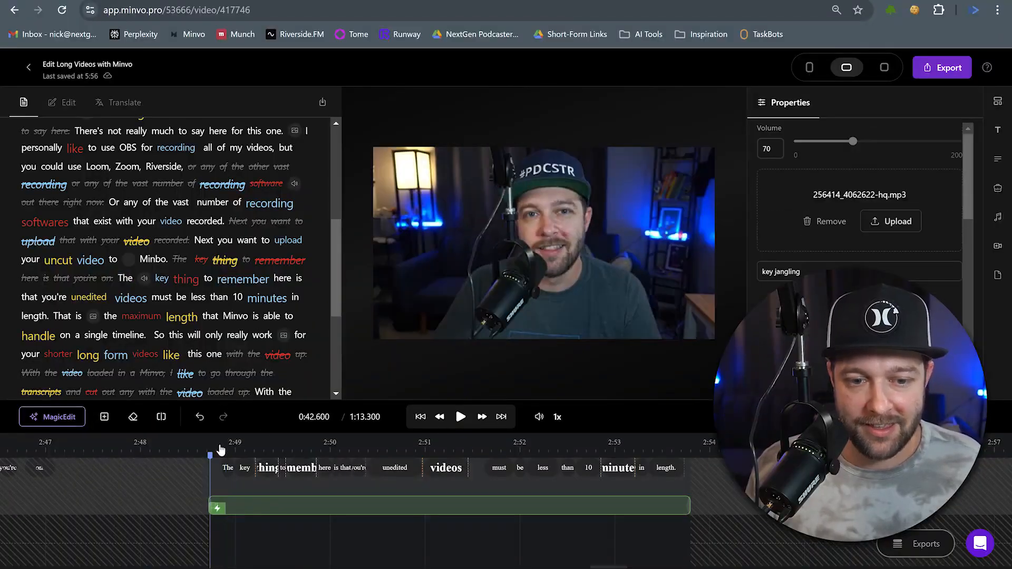
left_click(460, 417)
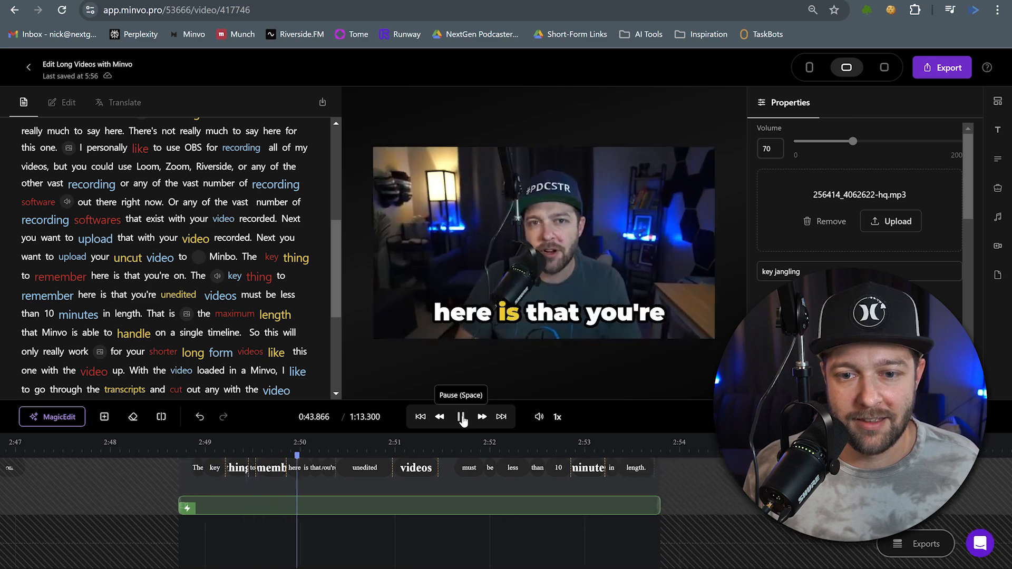
left_click(462, 417)
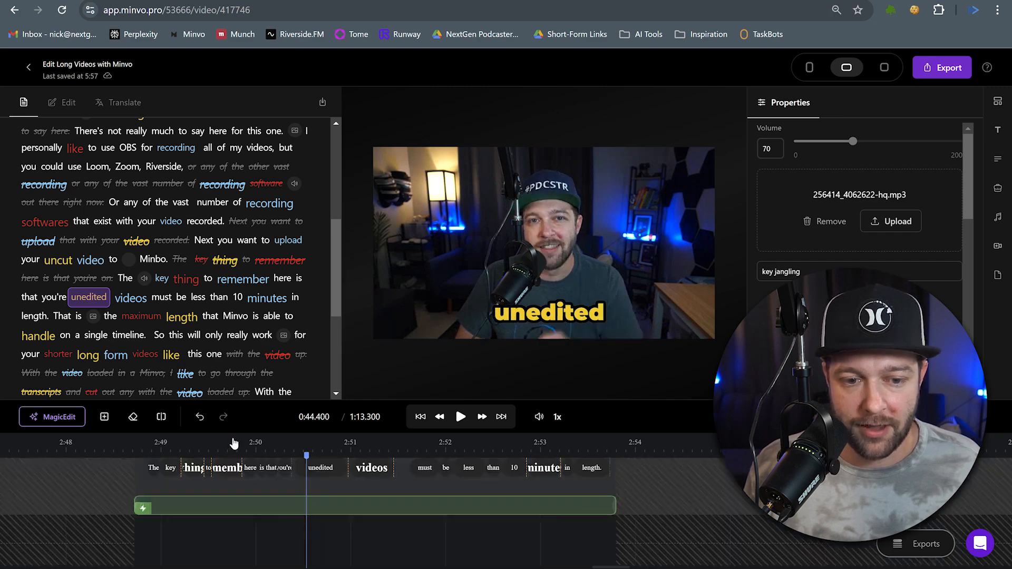
Play back the video from the "unedited videos" passage to the "With the video loaded" clip
left_click(460, 417)
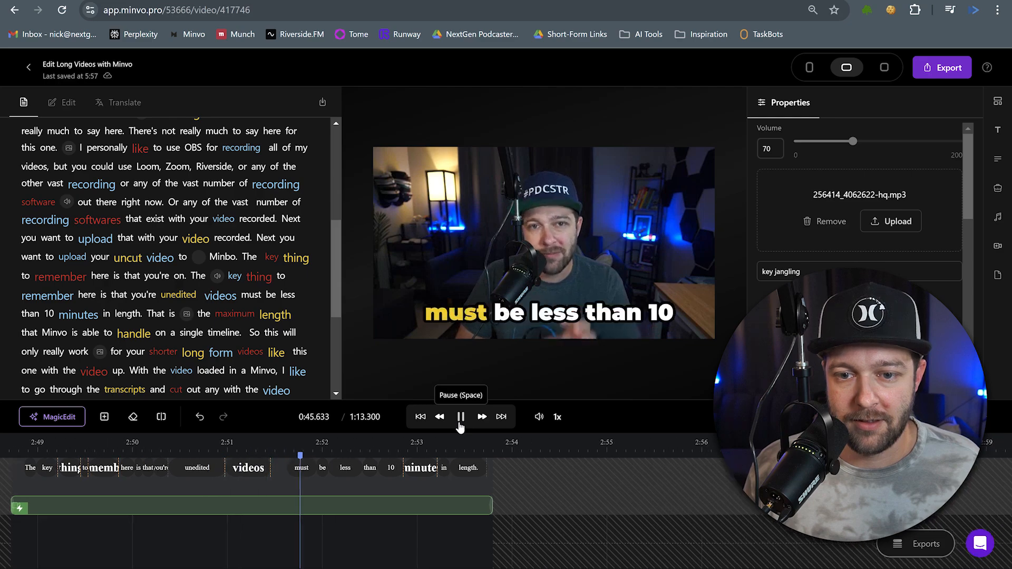
left_click(460, 417)
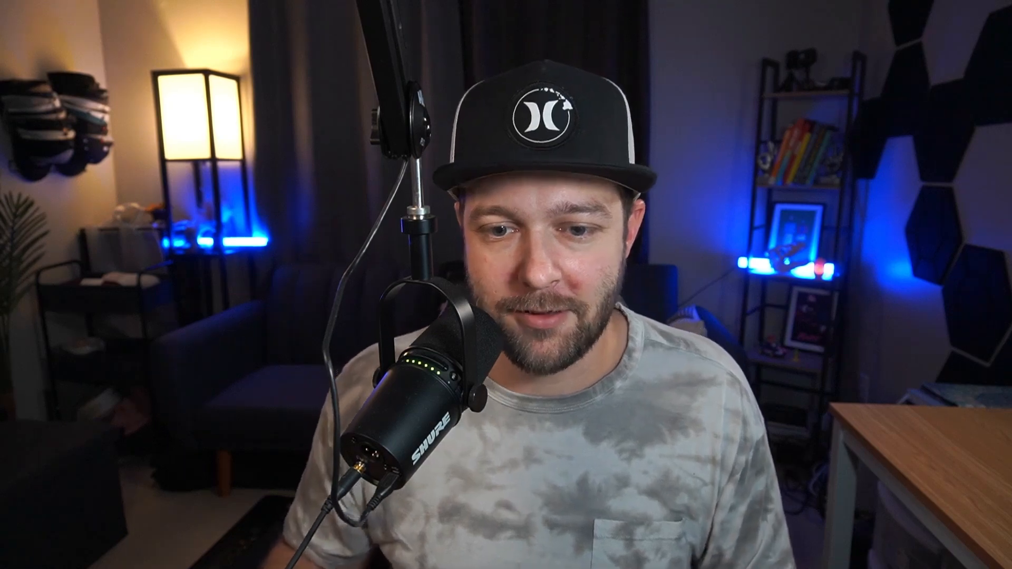
left_click(460, 416)
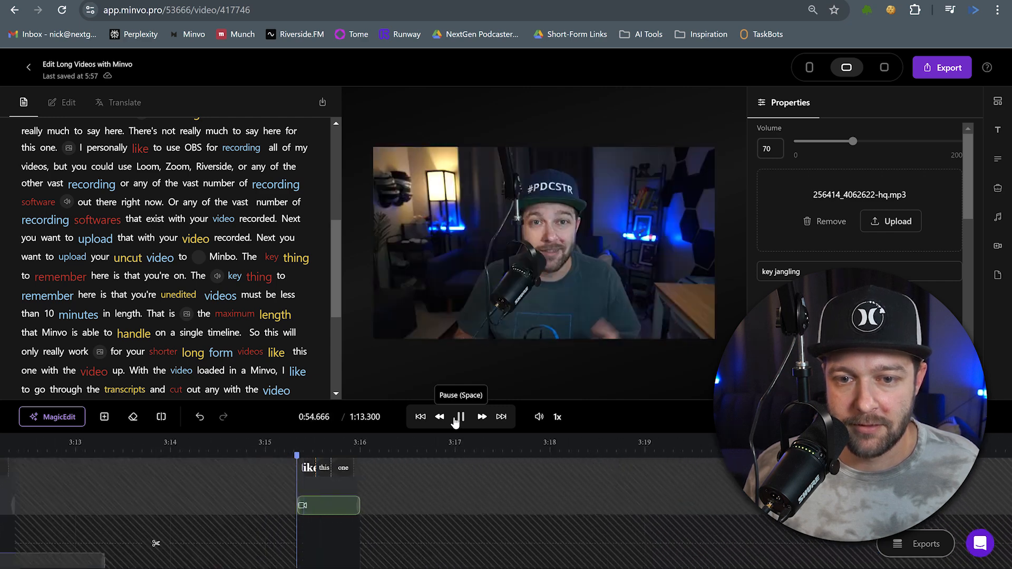
left_click(458, 418)
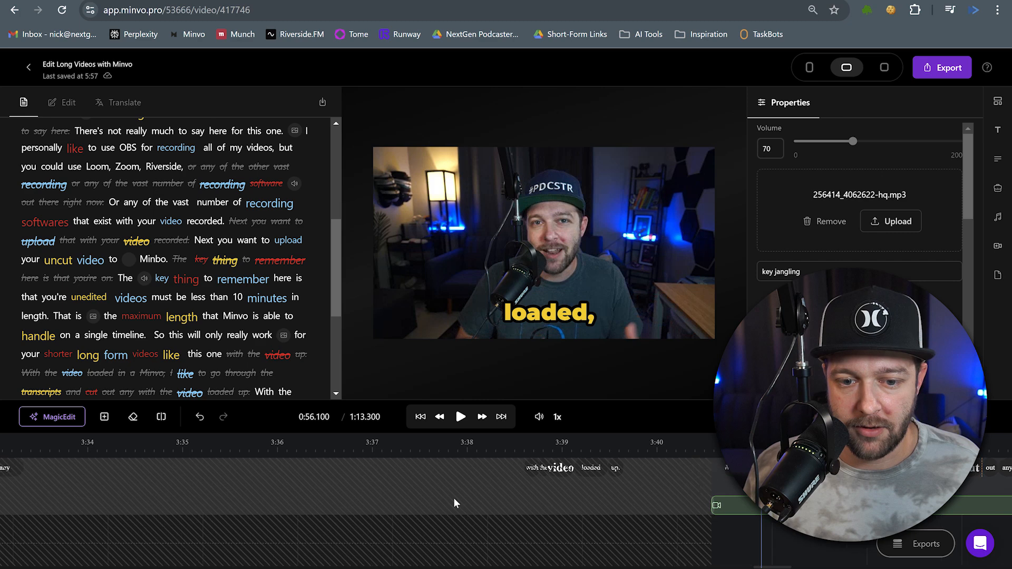
Delete the stock B-roll clip of the dock over "for your shorter long form videos" and play the video back from "shorter"
scroll(452, 498, "left", 20)
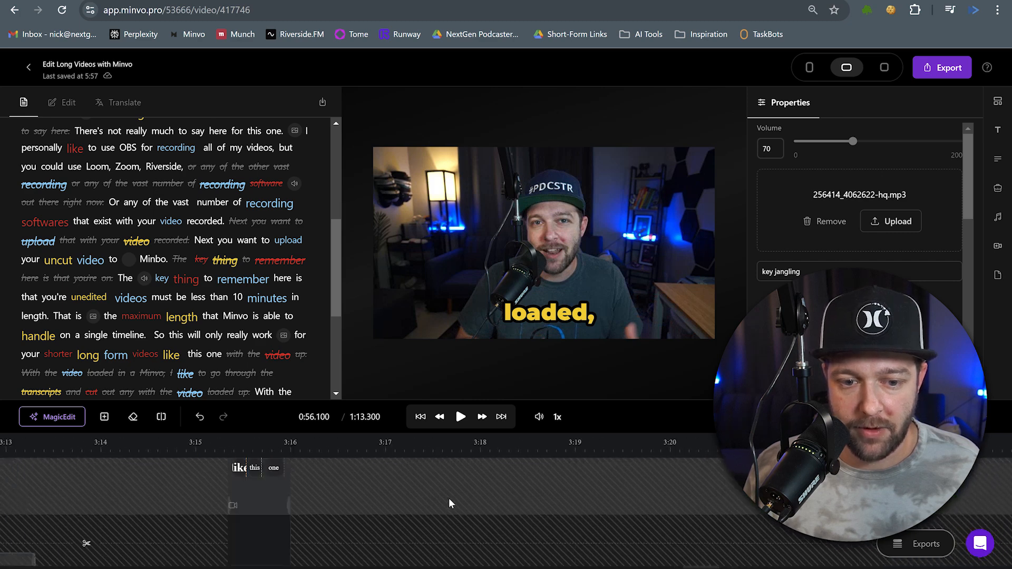
scroll(447, 501, "left", 1)
scroll(360, 510, "down", 2)
scroll(306, 536, "up", 2)
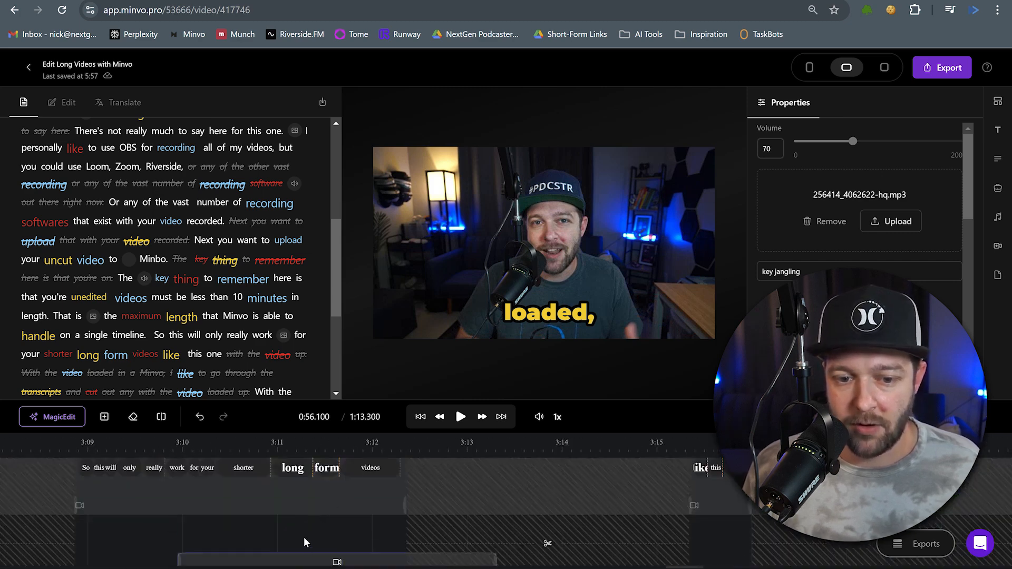
left_click(312, 558)
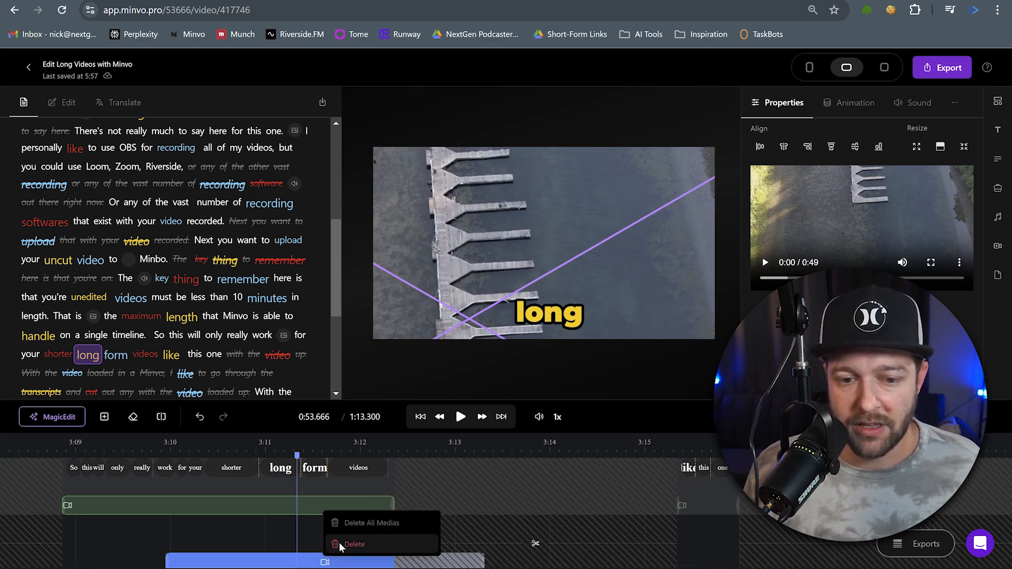
left_click(348, 545)
left_click(219, 449)
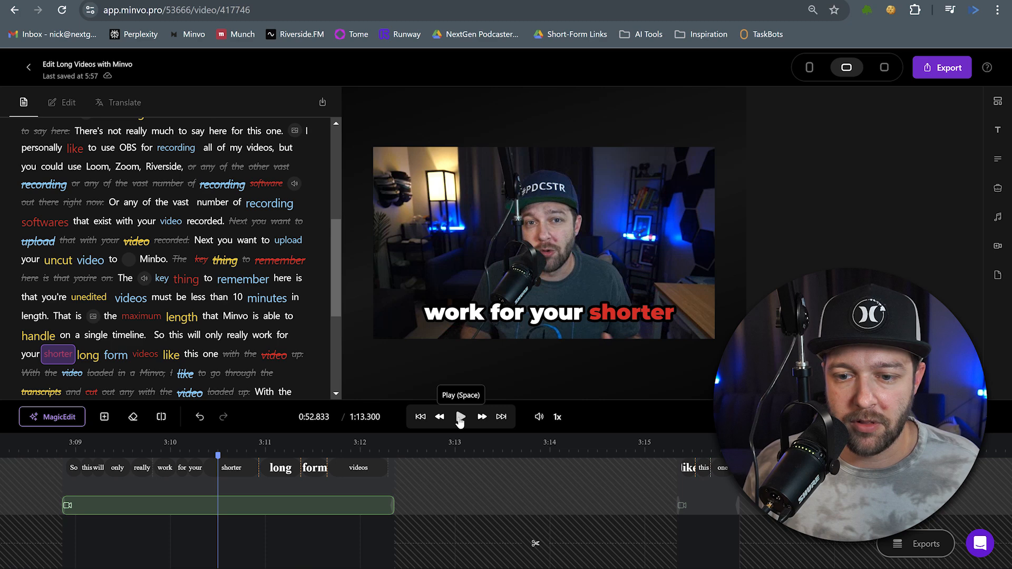
left_click(460, 417)
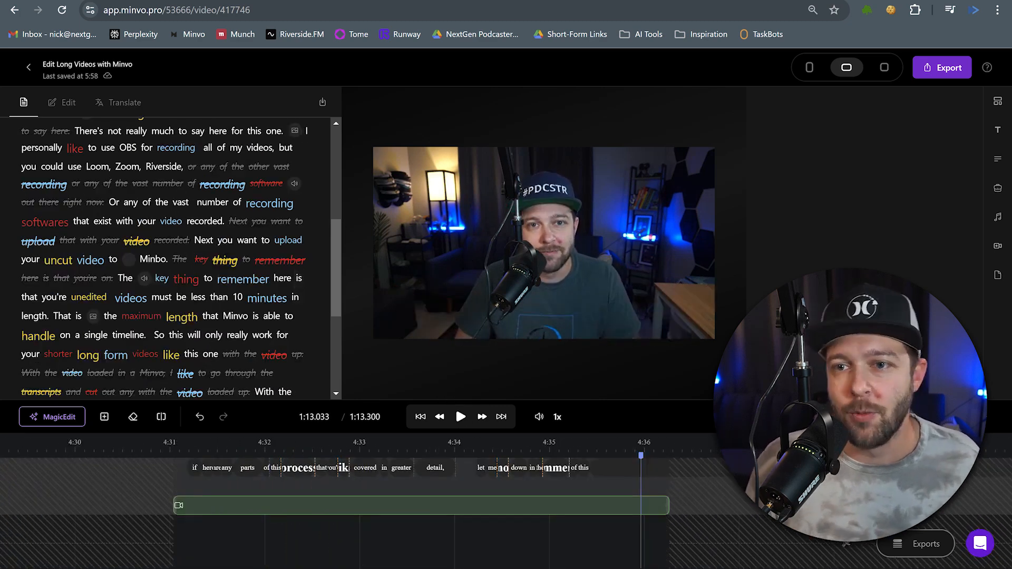
Open the export options for the edited video
left_click(956, 76)
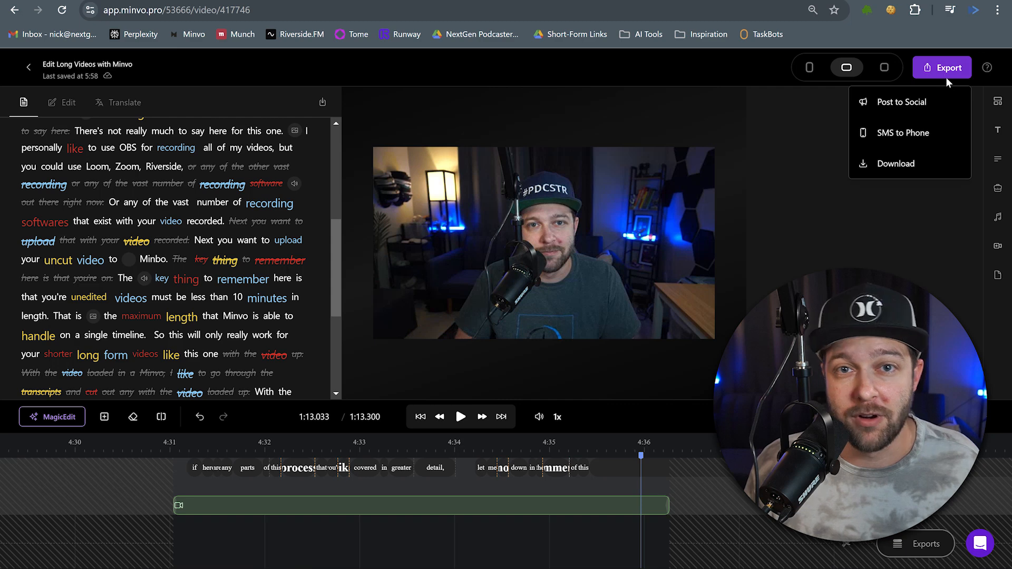